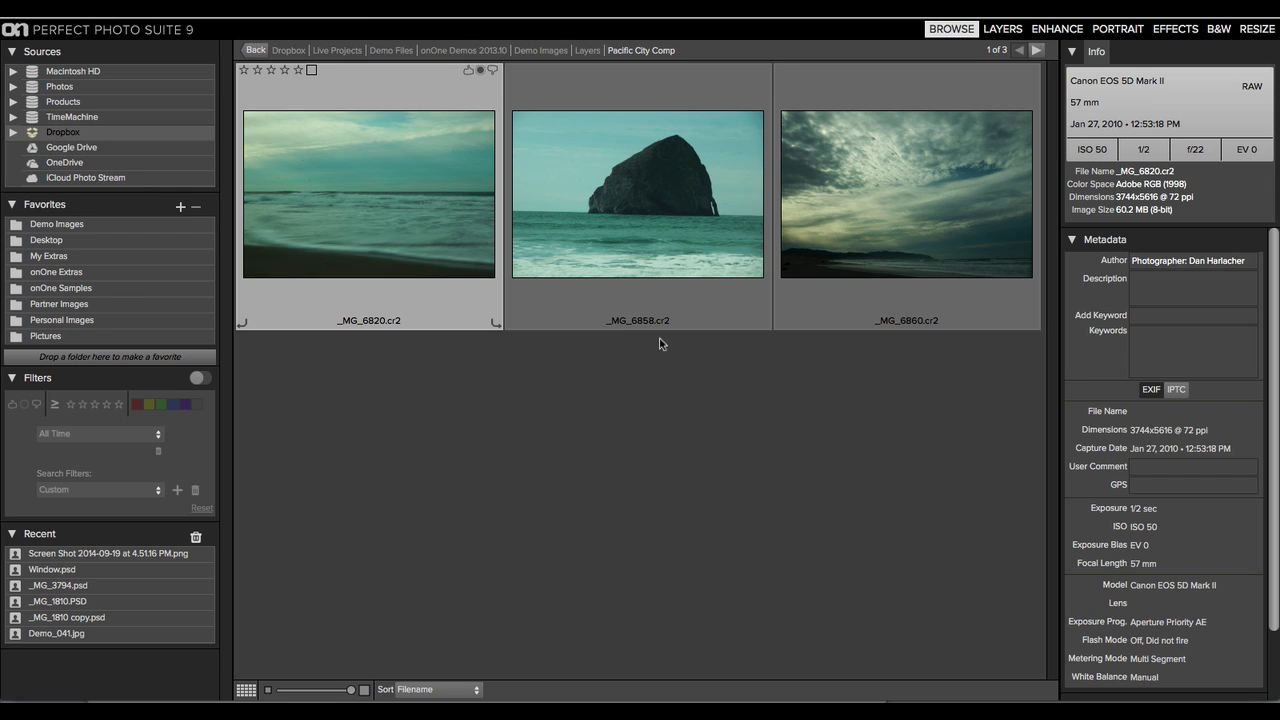
Review the waves, rock and cloudy sky photos one by one in large view, then return to the grid
{"action": "double_click", "coordinate": [405, 237]}
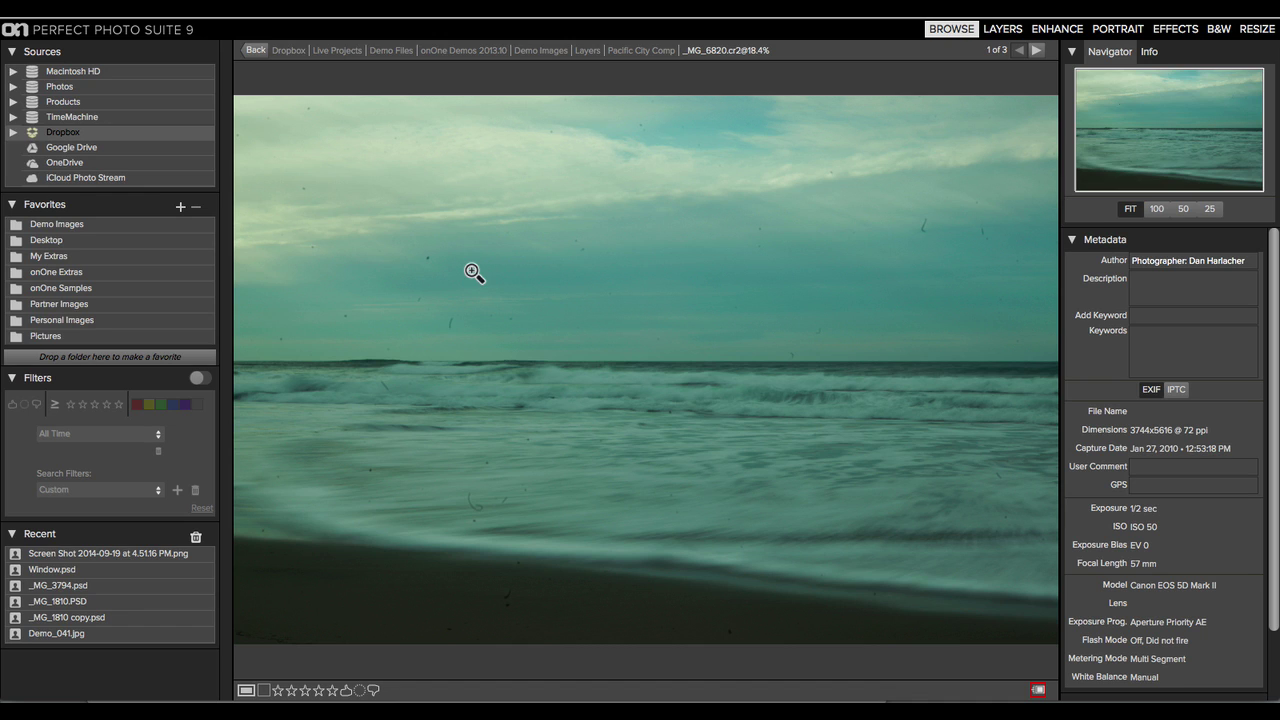
{"action": "key", "text": "Right"}
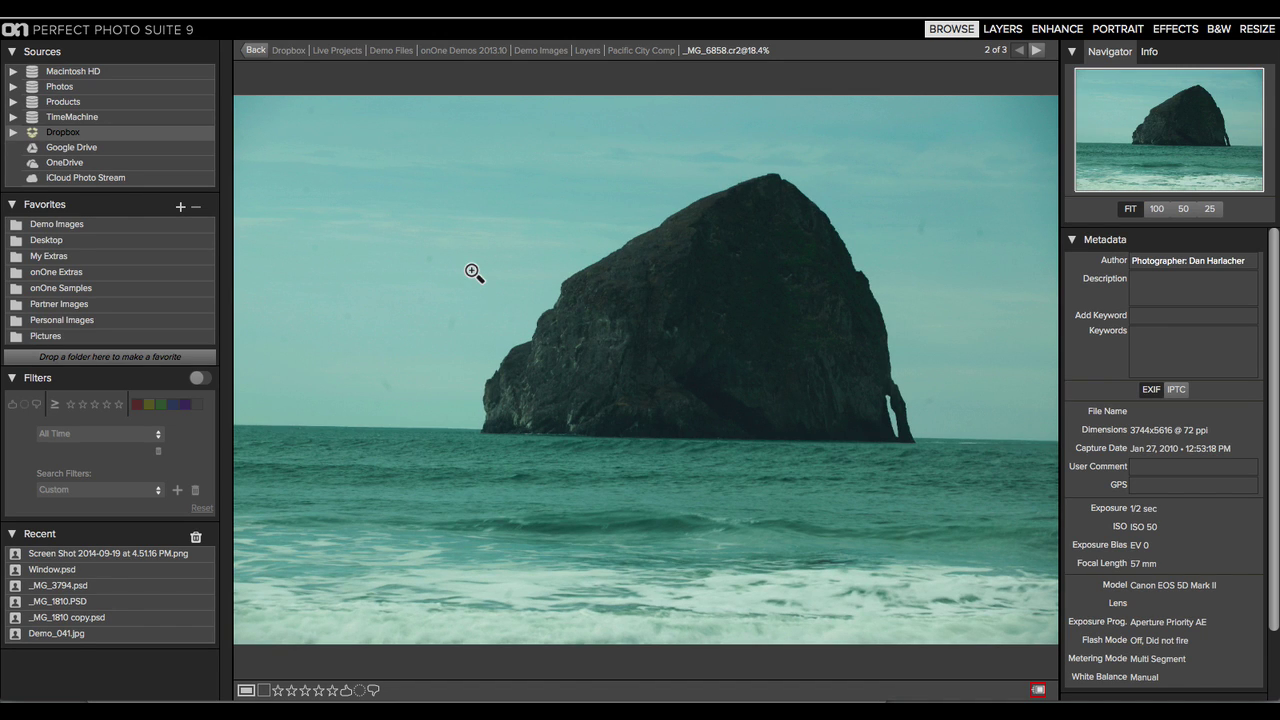
{"action": "key", "text": "Right"}
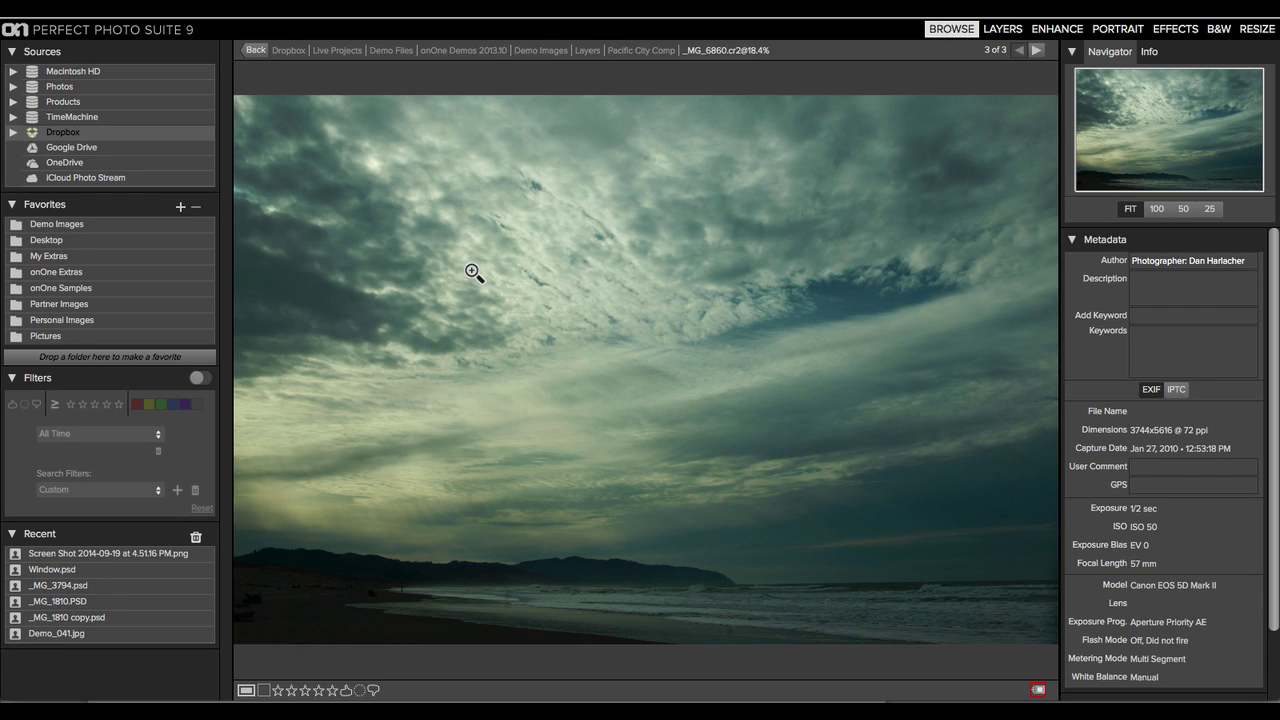
{"action": "key", "text": "Left"}
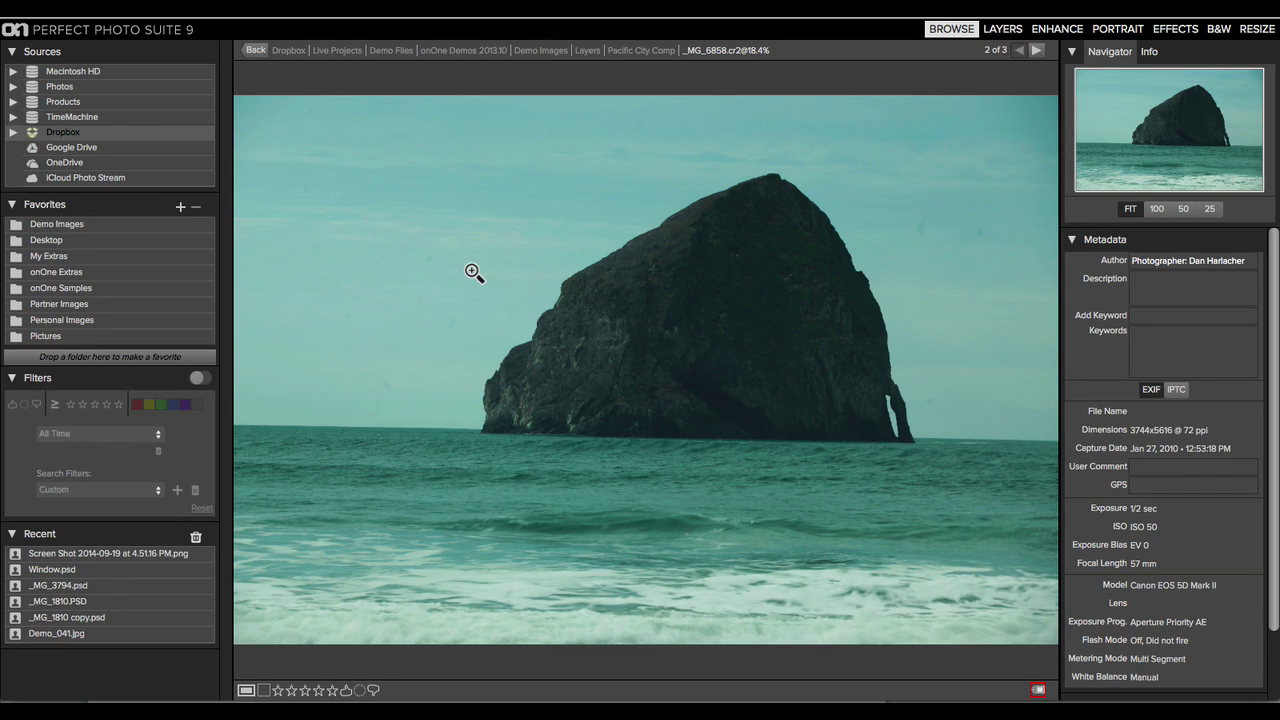
{"action": "key", "text": "Left"}
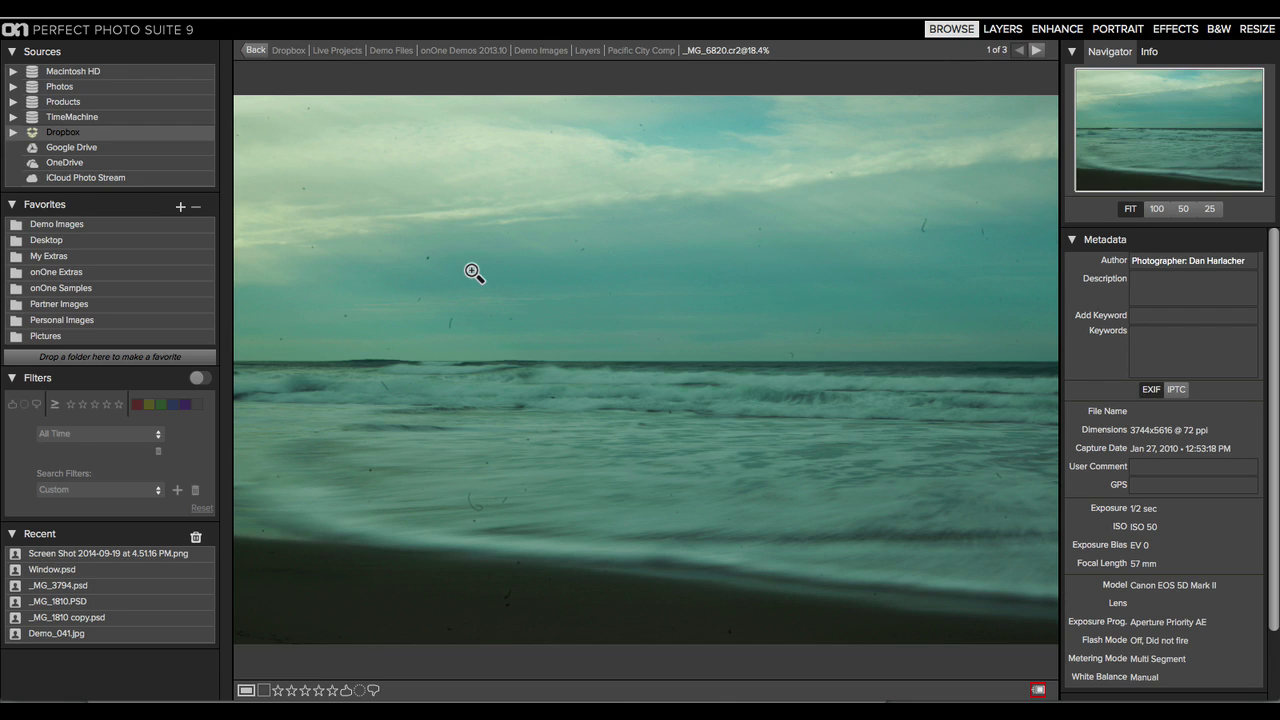
{"action": "key", "text": "Right"}
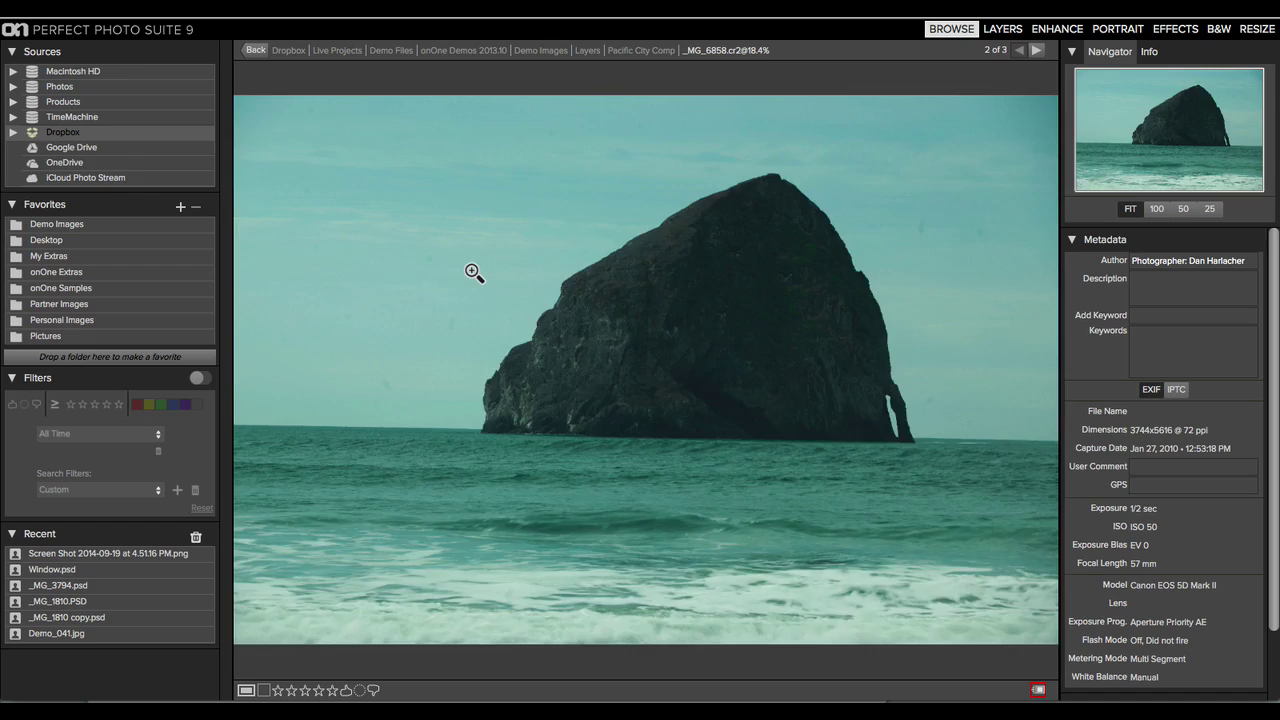
{"action": "key", "text": "Right"}
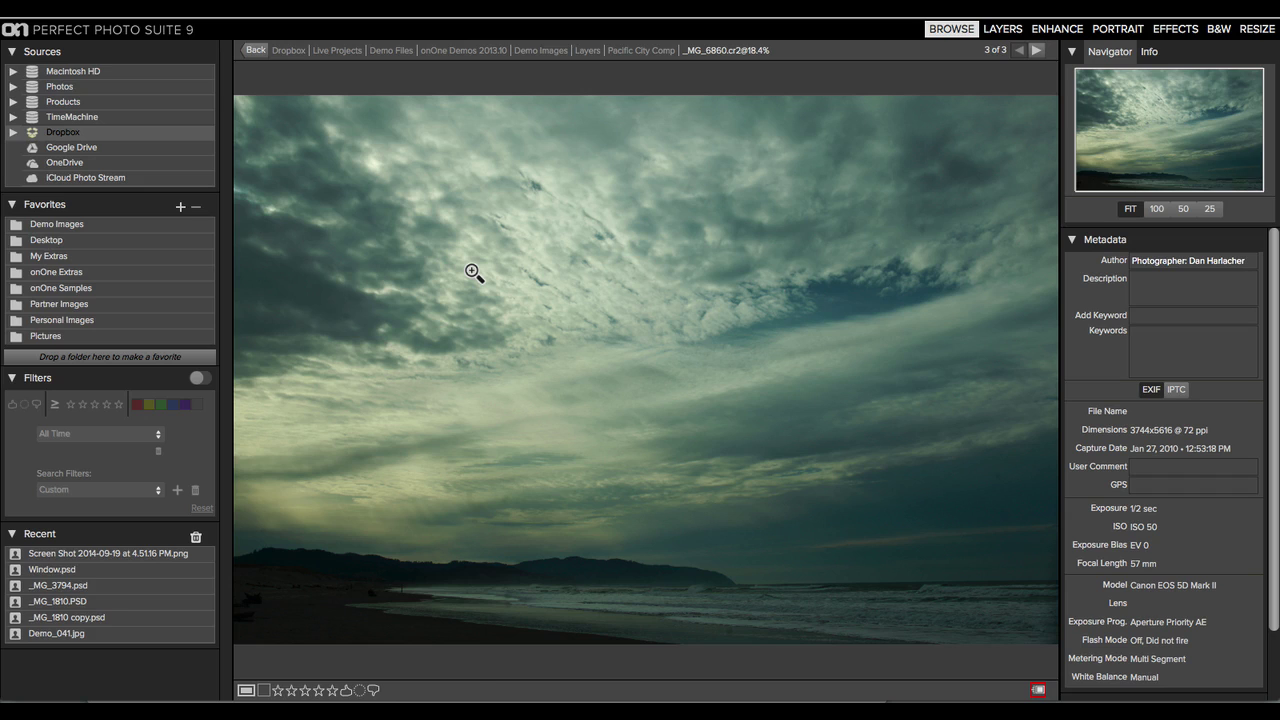
{"action": "key", "text": "g"}
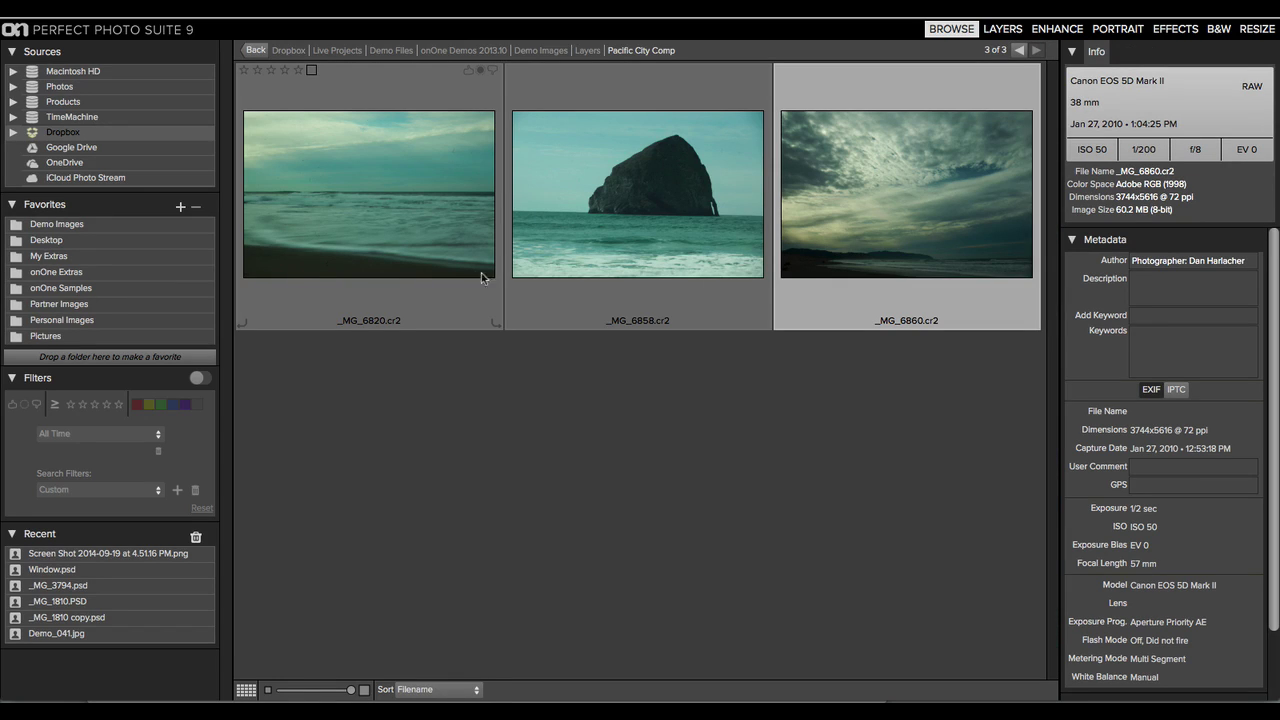
Select all three beach photos and open them in Perfect Layers as layers of one document
{"action": "left_click", "coordinate": [407, 201]}
{"action": "left_click", "coordinate": [937, 242], "text": "shift"}
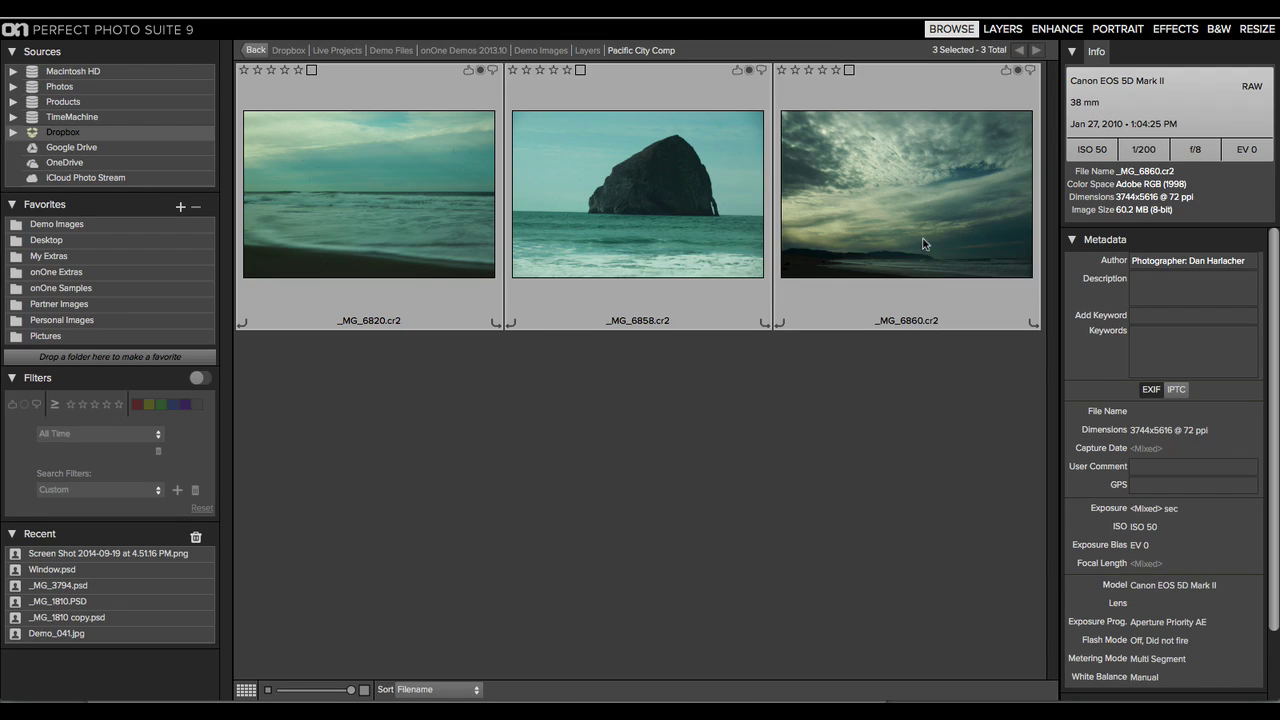
{"action": "left_click", "coordinate": [1004, 30]}
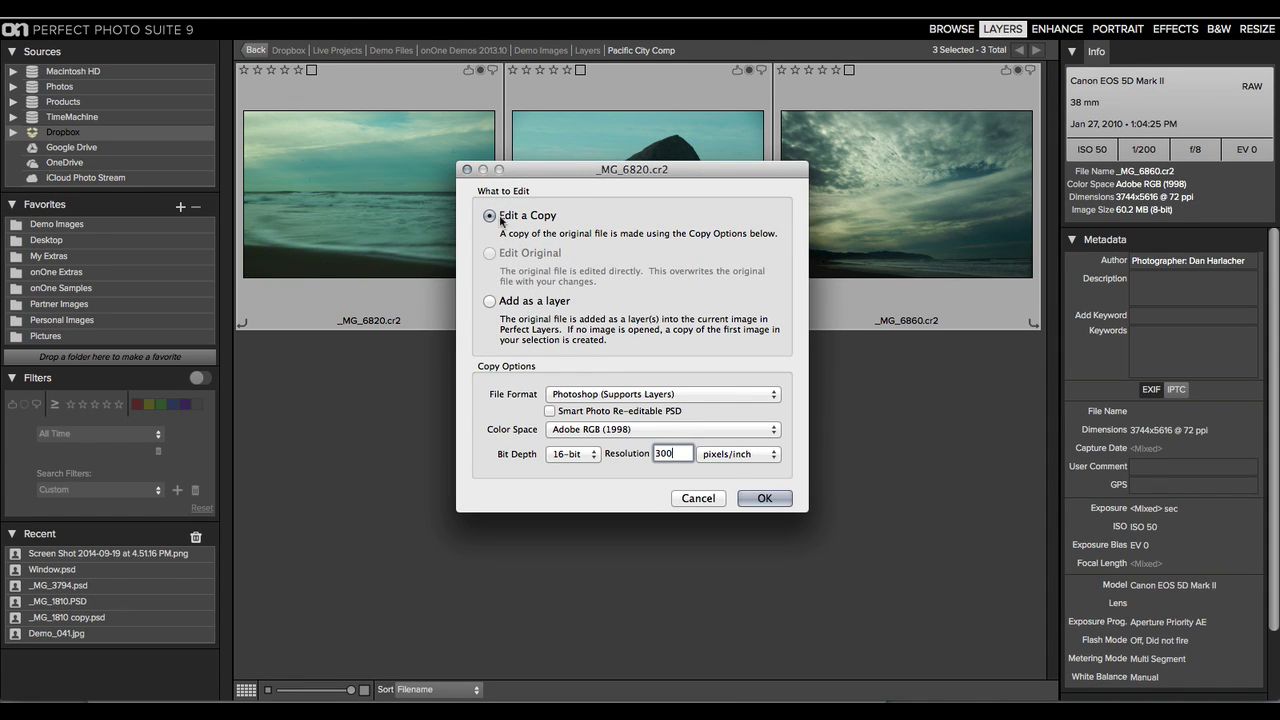
{"action": "left_click", "coordinate": [532, 304]}
{"action": "left_click", "coordinate": [764, 498]}
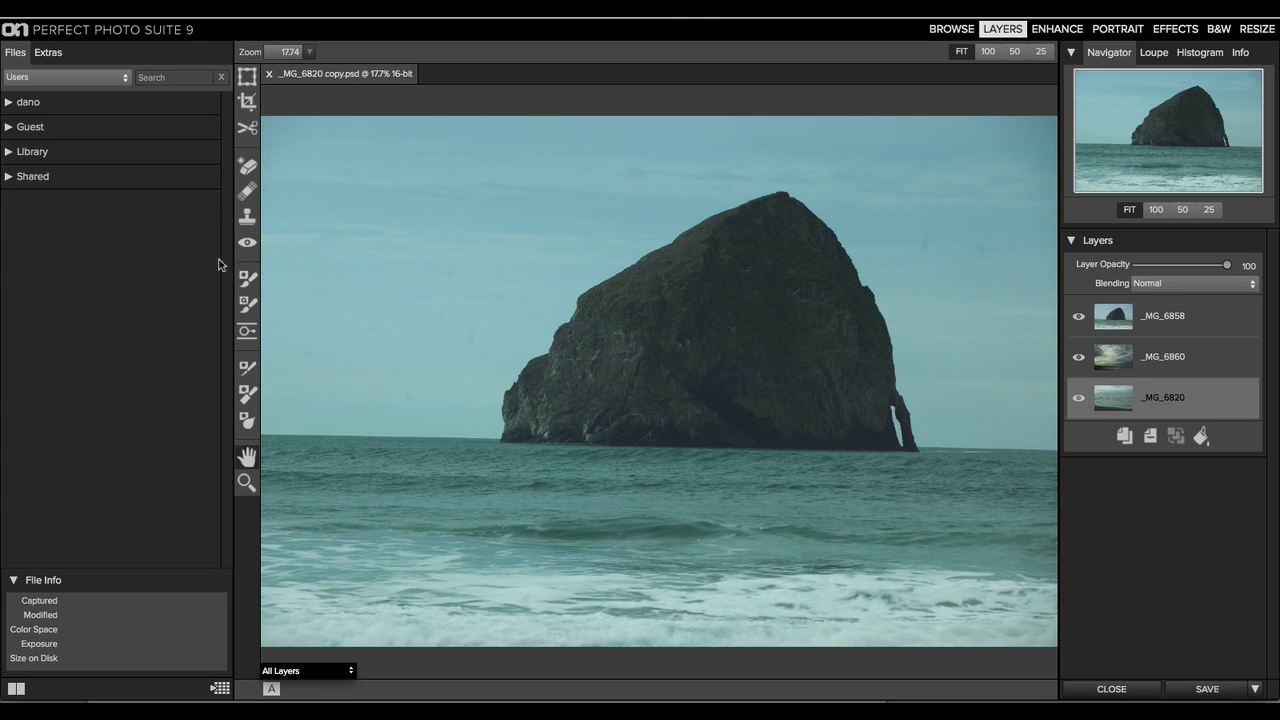
Collapse the file browser, hide the rock and sky layers, and rename the waves layer 'Waves'
{"action": "left_click", "coordinate": [231, 308]}
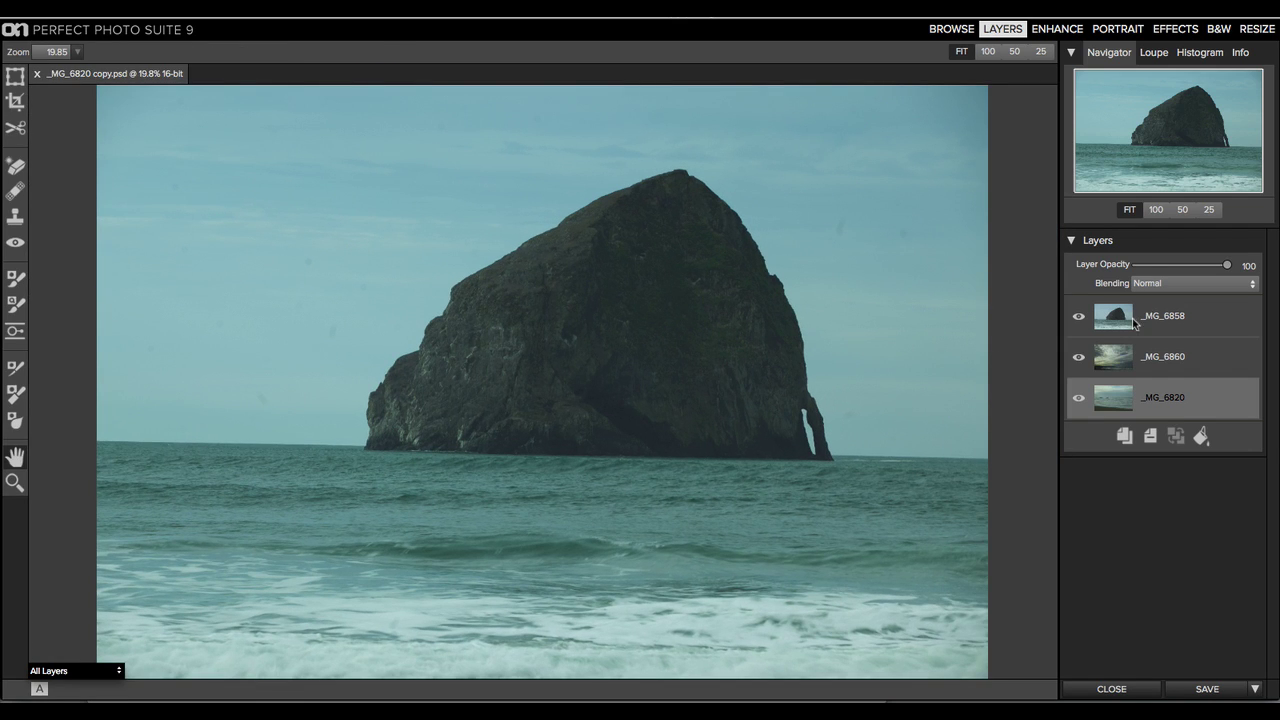
{"action": "left_click", "coordinate": [1078, 316]}
{"action": "left_click", "coordinate": [1078, 357]}
{"action": "double_click", "coordinate": [1170, 398]}
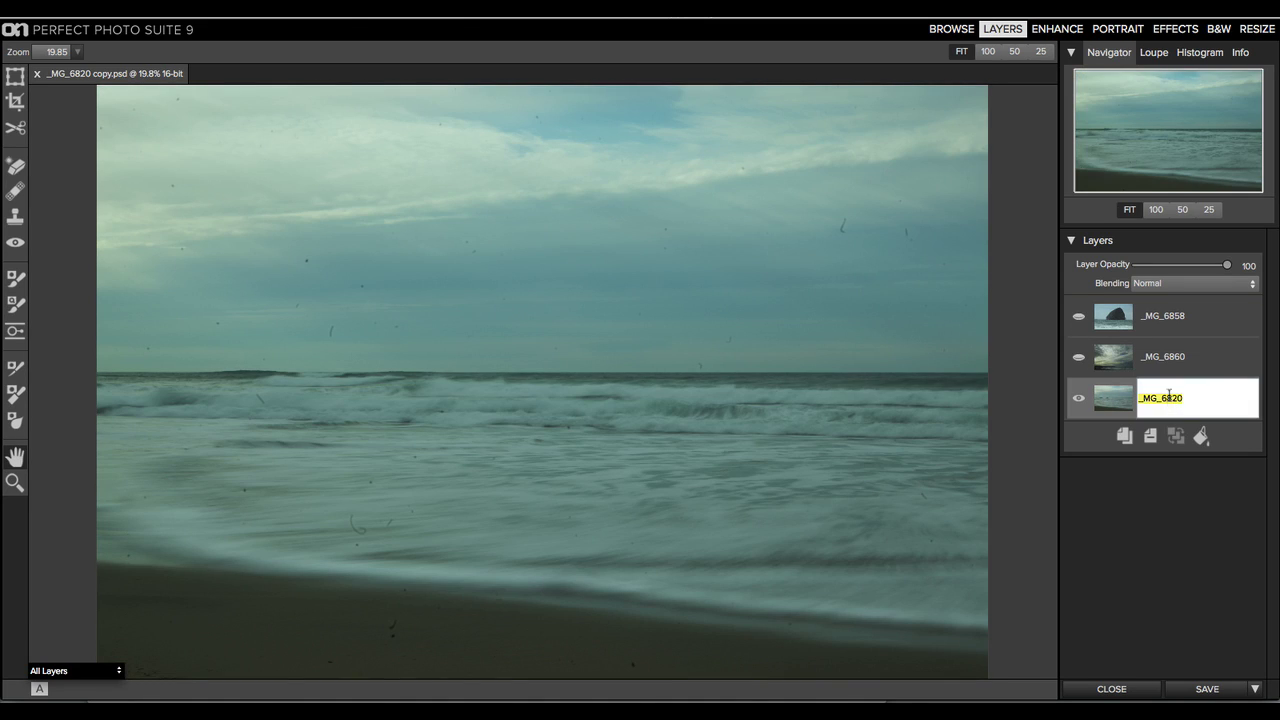
{"action": "type", "text": "Waves"}
{"action": "key", "text": "Return"}
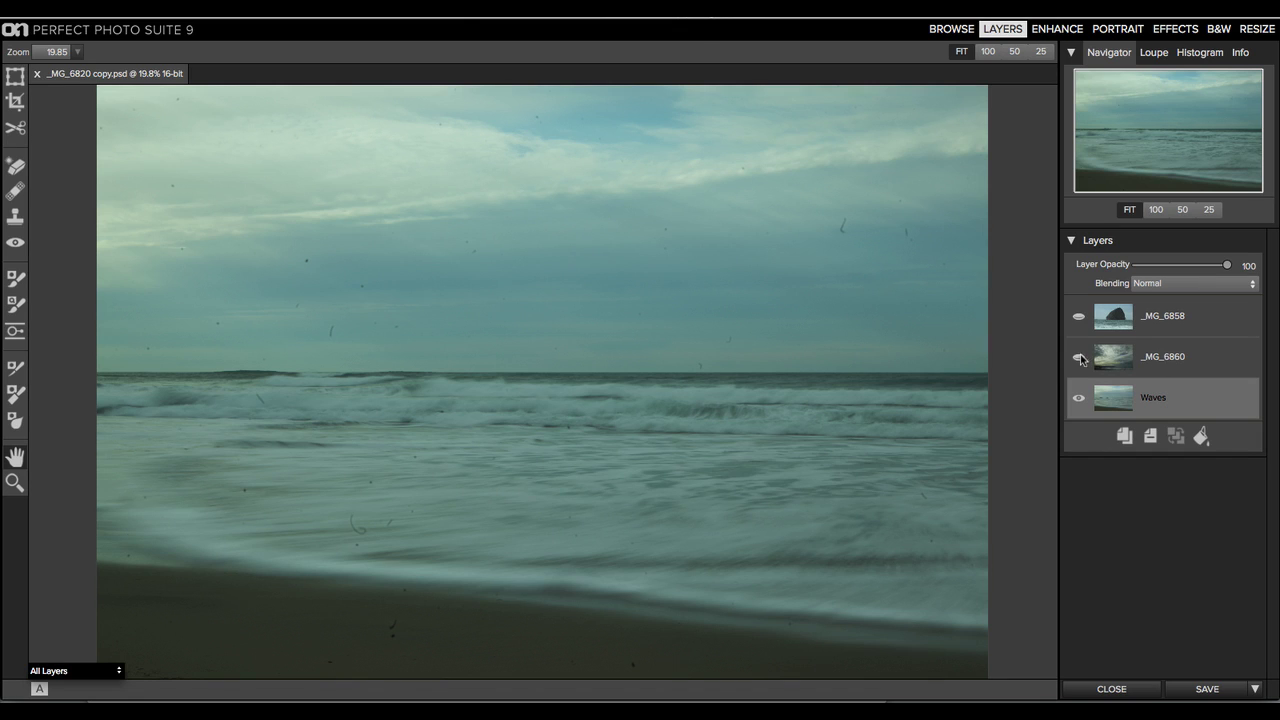
Rename the other two layers 'Sky' and 'Rock', leaving both hidden
{"action": "left_click", "coordinate": [1078, 357]}
{"action": "double_click", "coordinate": [1163, 357]}
{"action": "type", "text": "Sky"}
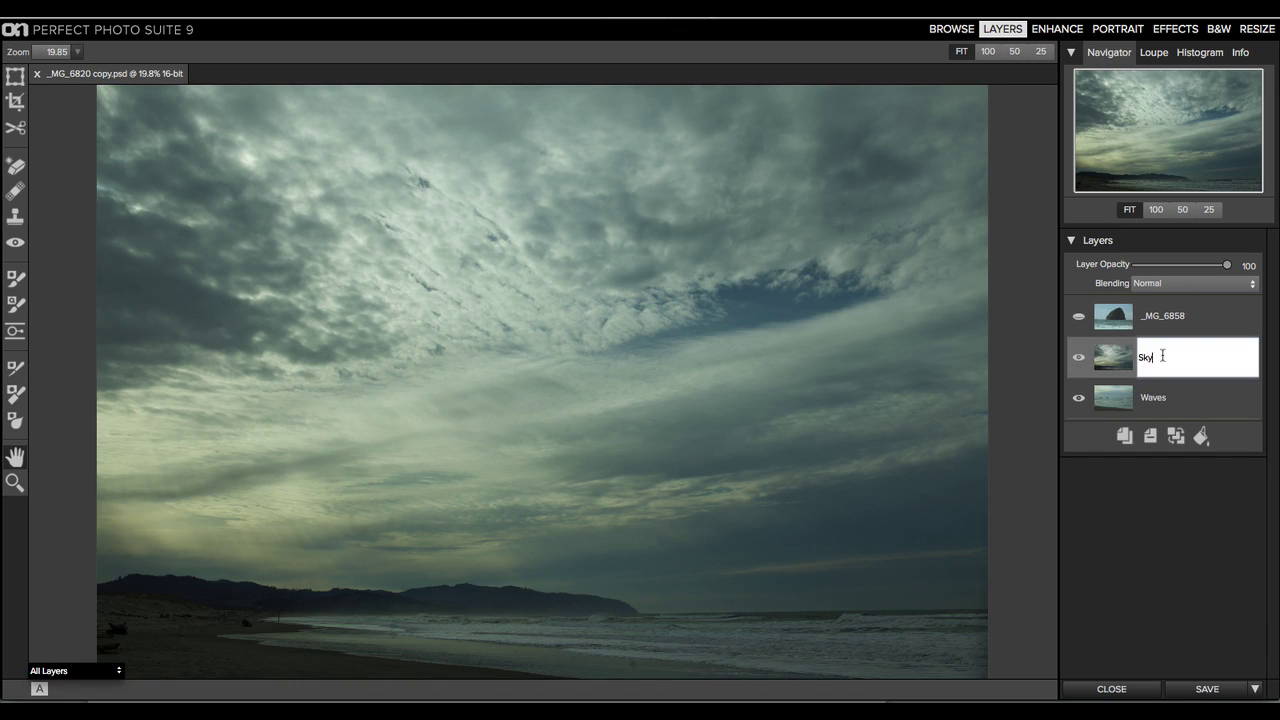
{"action": "key", "text": "Return"}
{"action": "left_click", "coordinate": [1079, 317]}
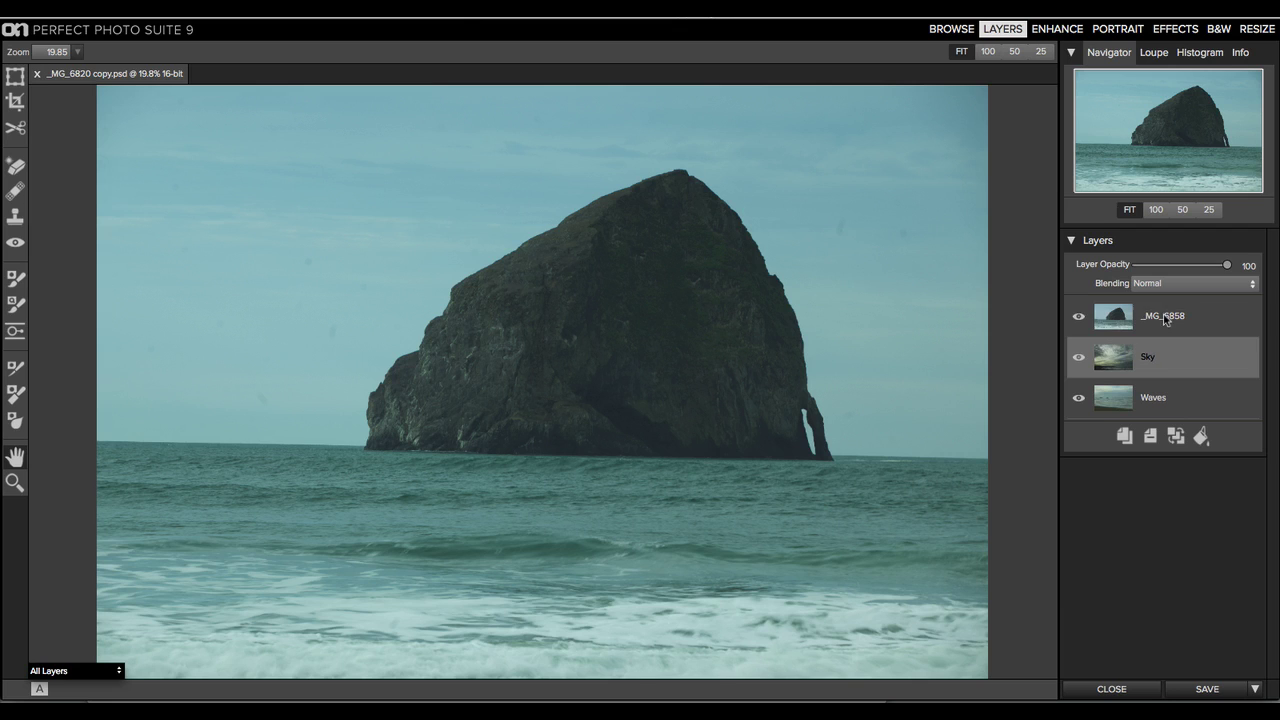
{"action": "double_click", "coordinate": [1163, 316]}
{"action": "type", "text": "Rock"}
{"action": "key", "text": "Return"}
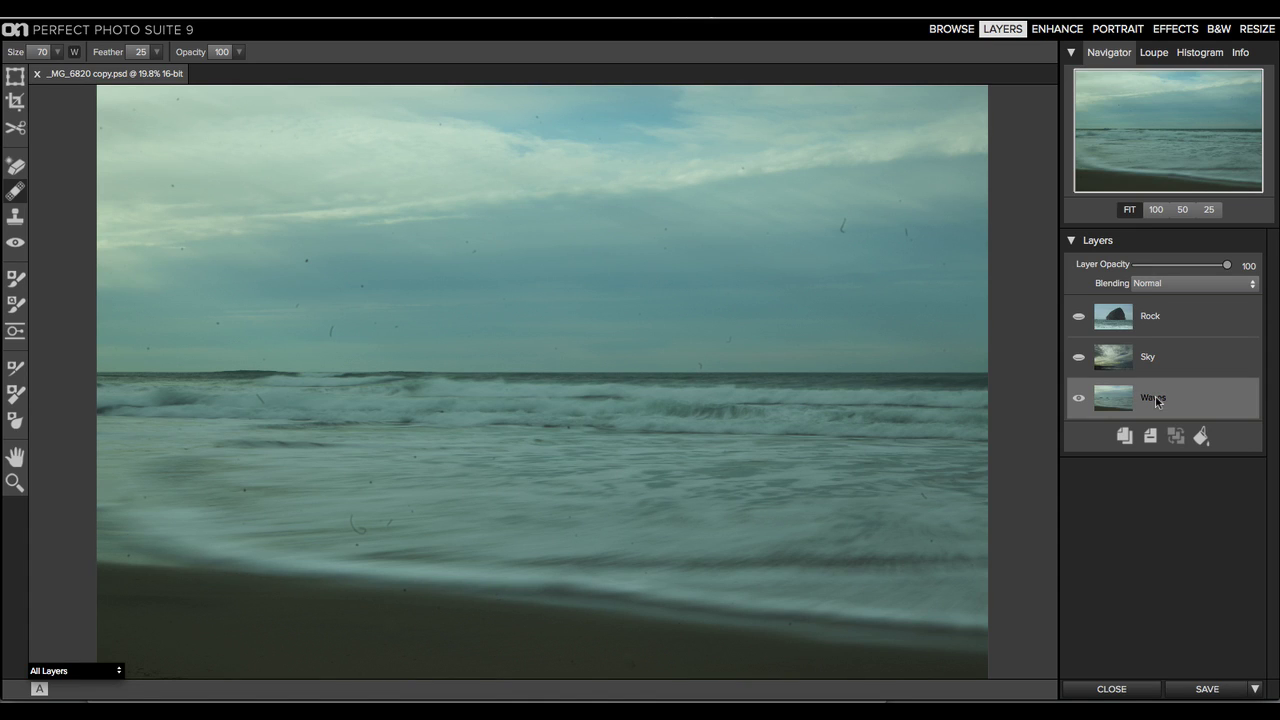
Clone Stamp out the specks near the bottom and along the horizon of the Waves photo
{"action": "left_click", "coordinate": [15, 216]}
{"action": "left_click_drag", "start_coordinate": [128, 668], "coordinate": [132, 674]}
{"action": "left_click", "coordinate": [148, 347]}
{"action": "left_click", "coordinate": [557, 348]}
Turn the Sky layer back on, select it, and toggle it off and on to compare
{"action": "left_click", "coordinate": [1079, 357]}
{"action": "left_click", "coordinate": [1153, 358]}
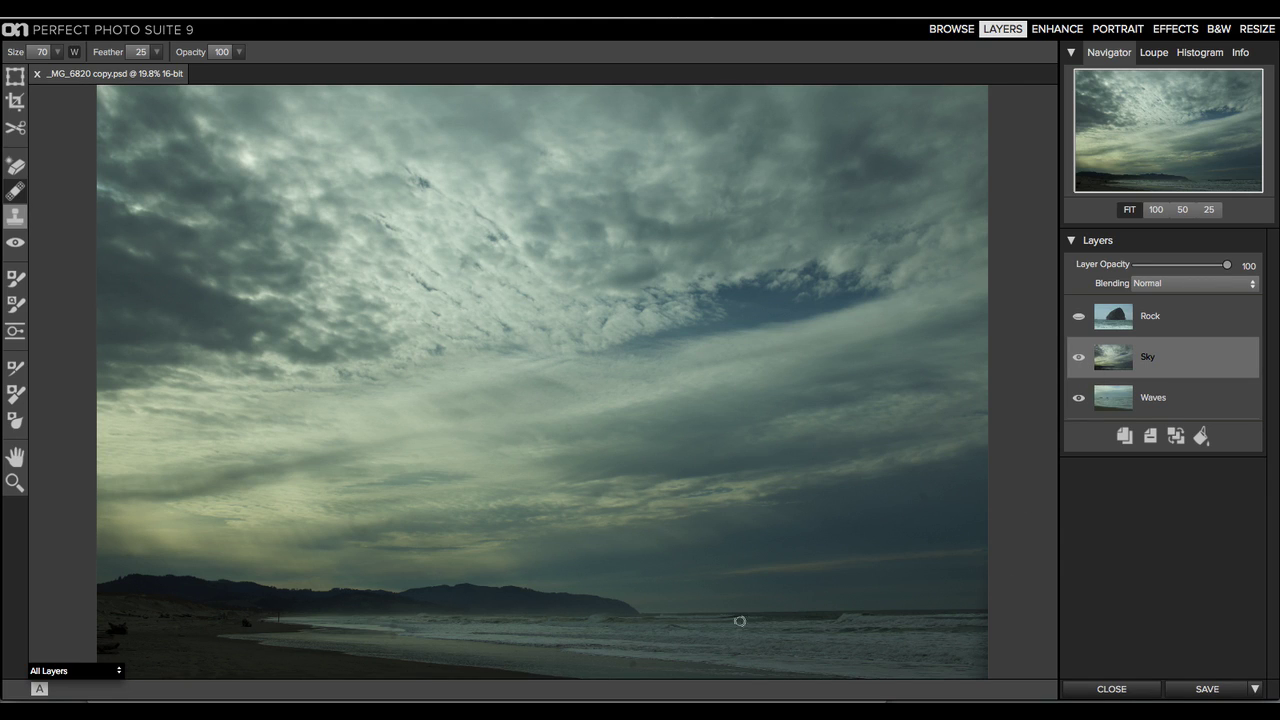
{"action": "left_click", "coordinate": [1078, 357]}
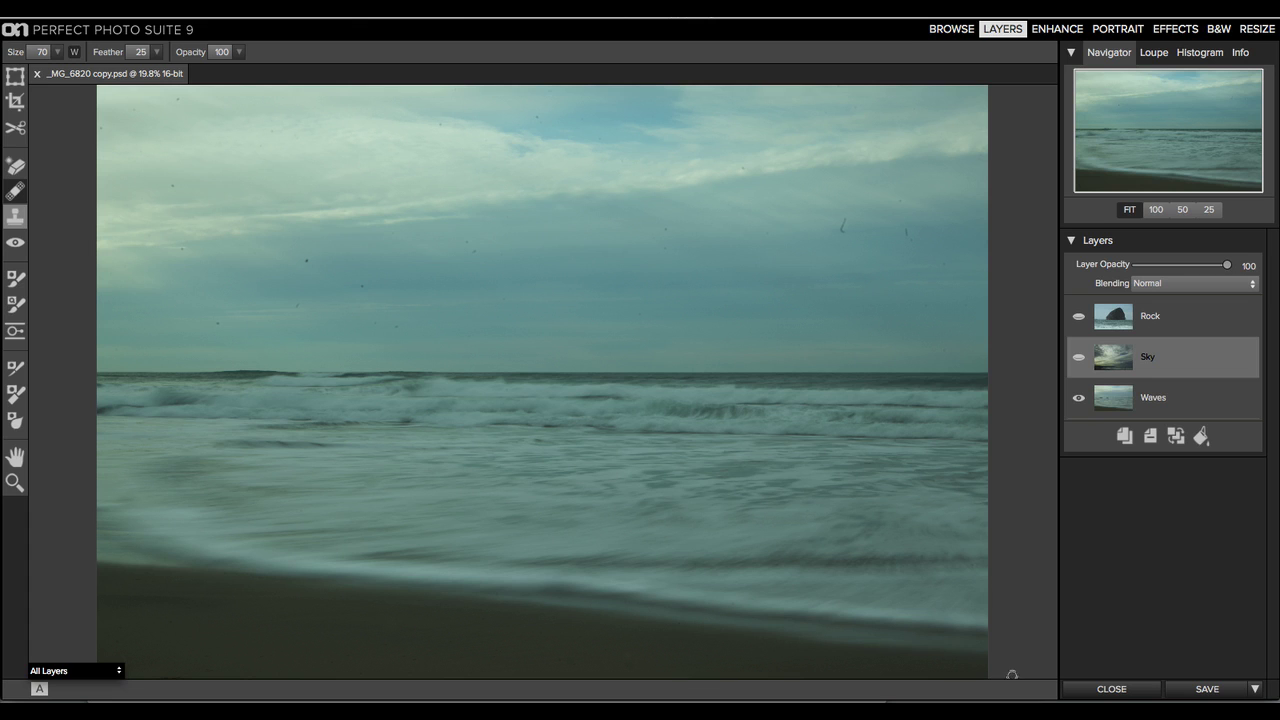
{"action": "left_click", "coordinate": [1078, 357]}
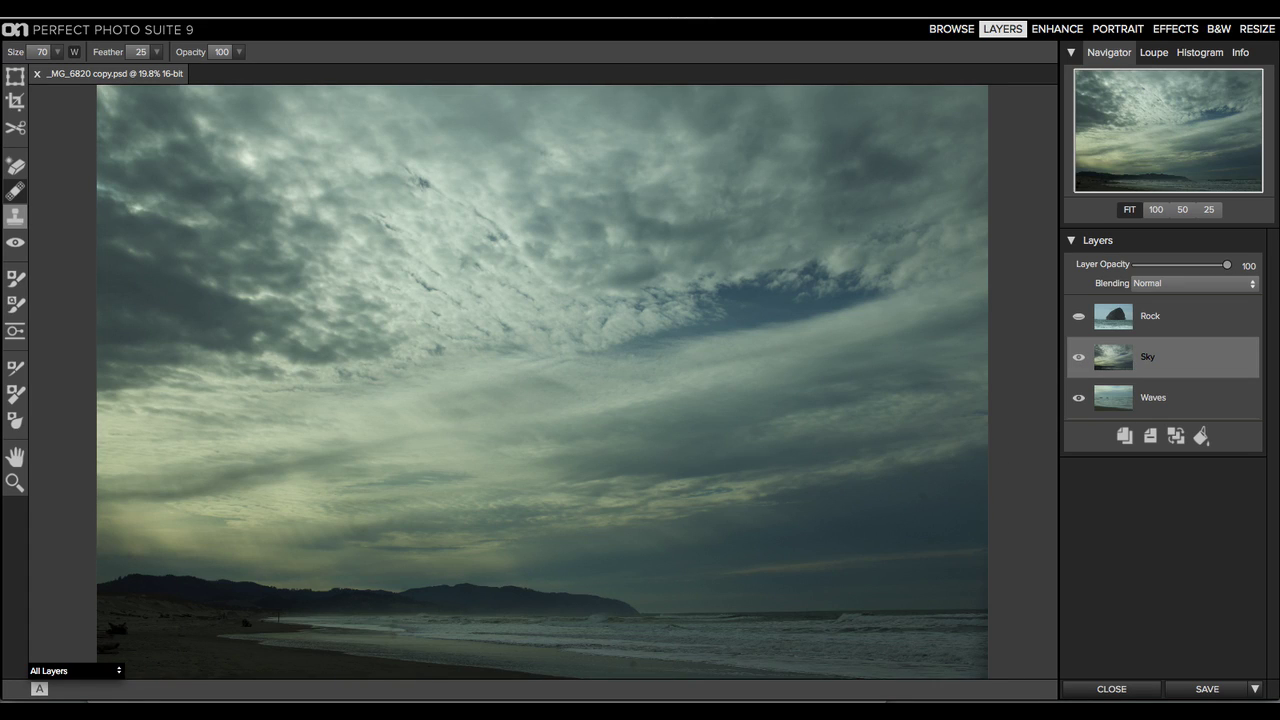
Move and slightly widen the Sky layer over the upper scene, apply the transform, and set opacity to 100%
{"action": "left_click", "coordinate": [15, 76]}
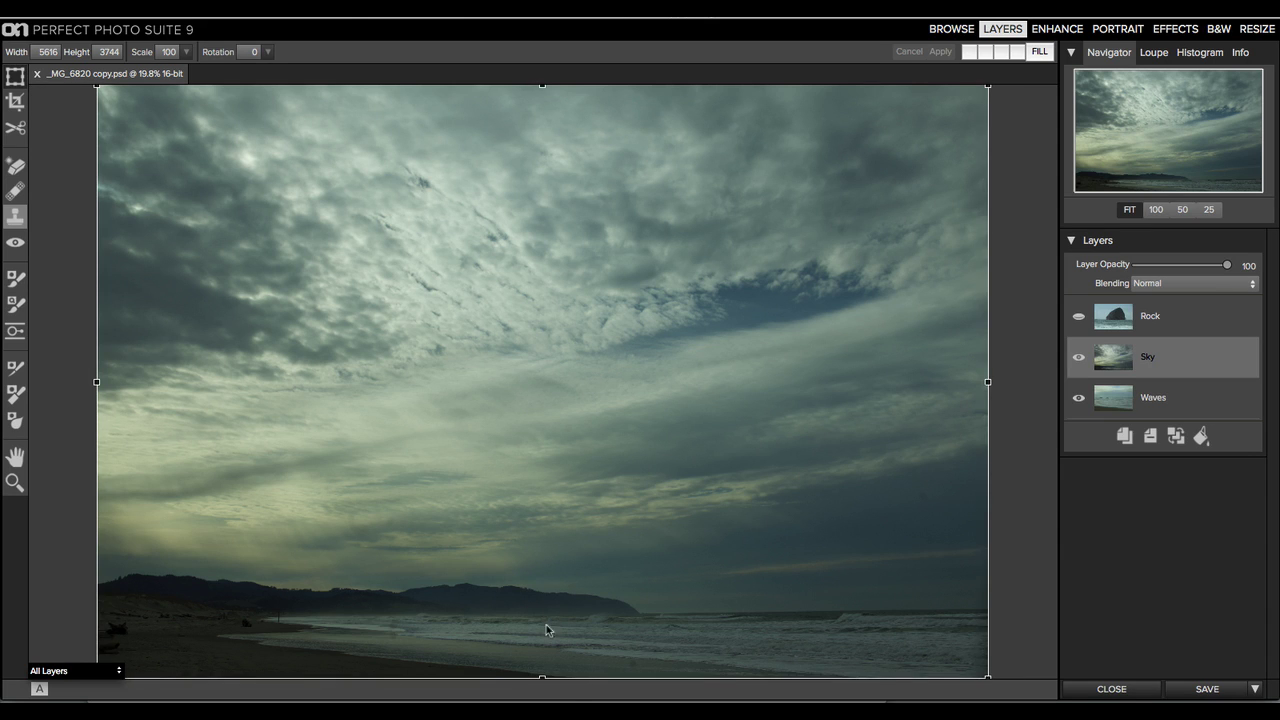
{"action": "left_click_drag", "start_coordinate": [546, 630], "coordinate": [542, 226]}
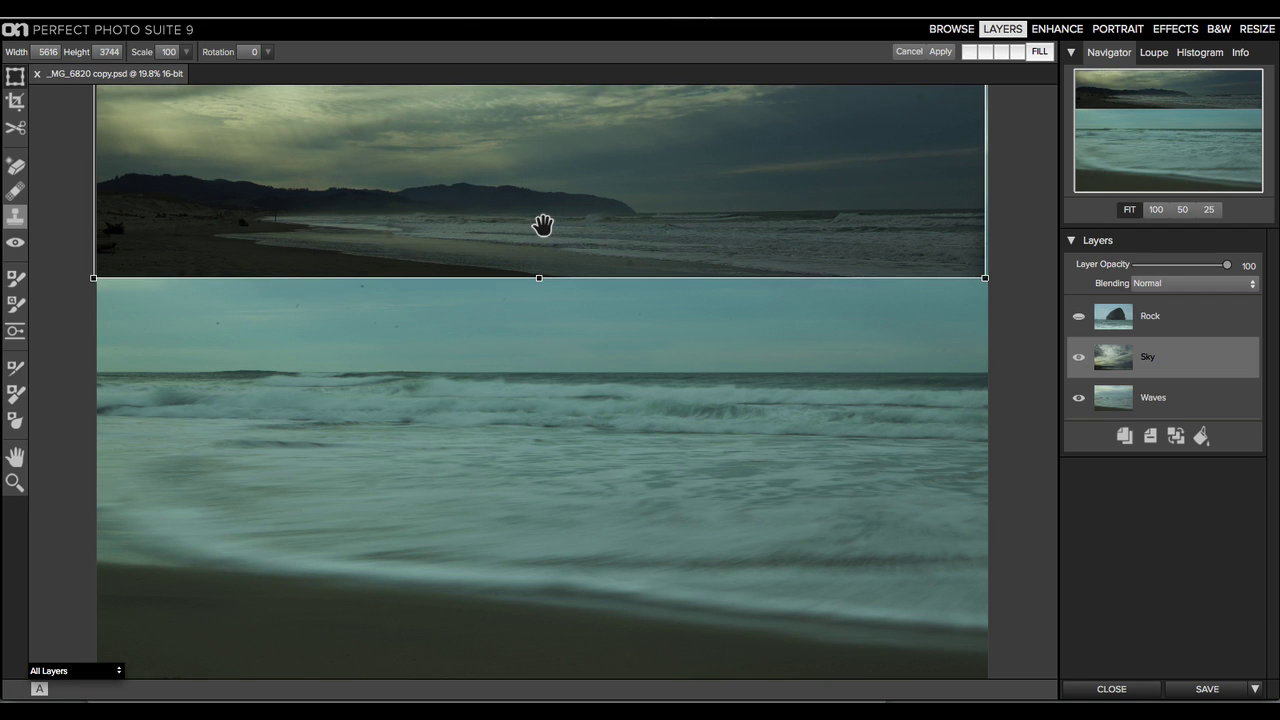
{"action": "left_click_drag", "start_coordinate": [1227, 265], "coordinate": [1187, 265]}
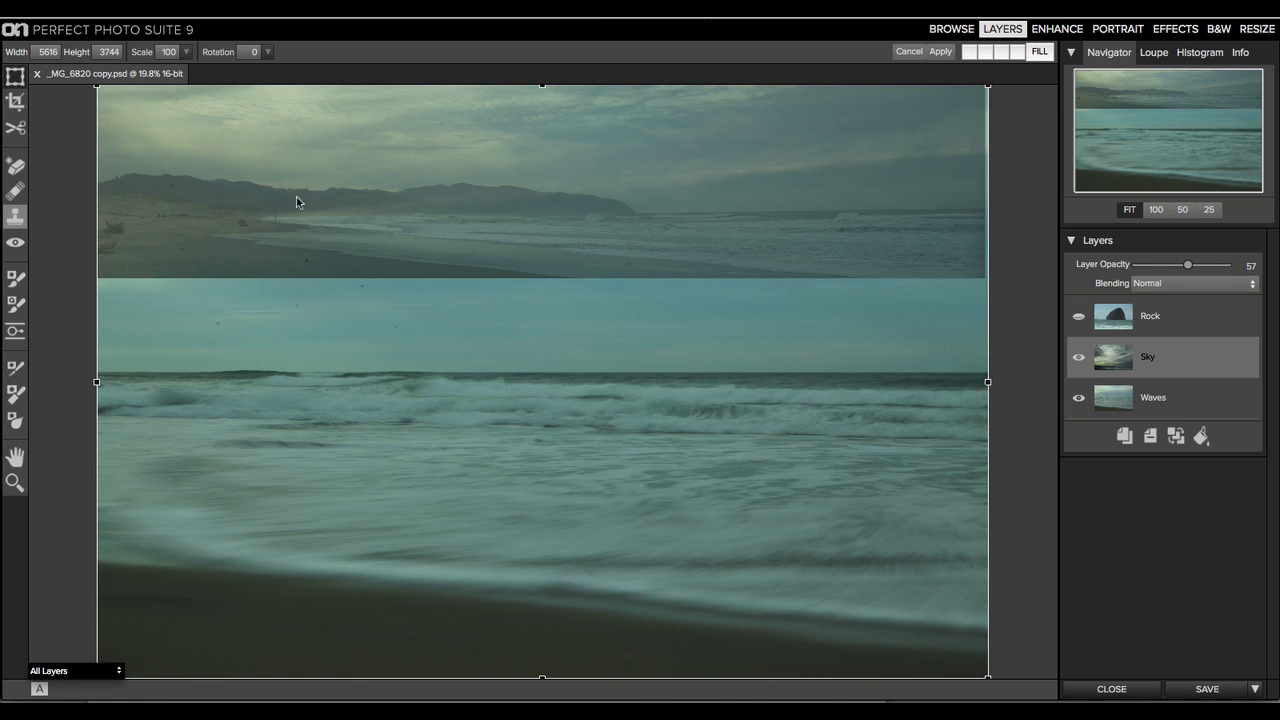
{"action": "left_click_drag", "start_coordinate": [450, 188], "coordinate": [451, 390]}
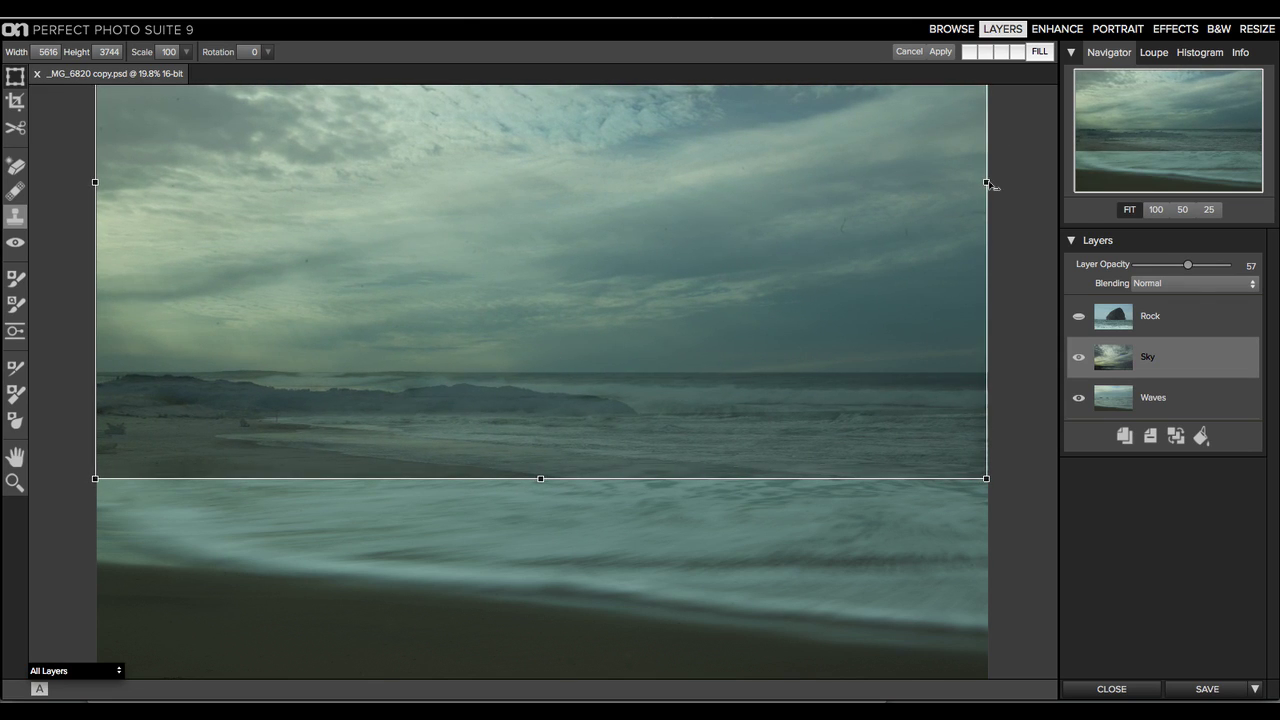
{"action": "left_click_drag", "start_coordinate": [988, 183], "coordinate": [997, 185]}
{"action": "left_click_drag", "start_coordinate": [588, 262], "coordinate": [585, 259]}
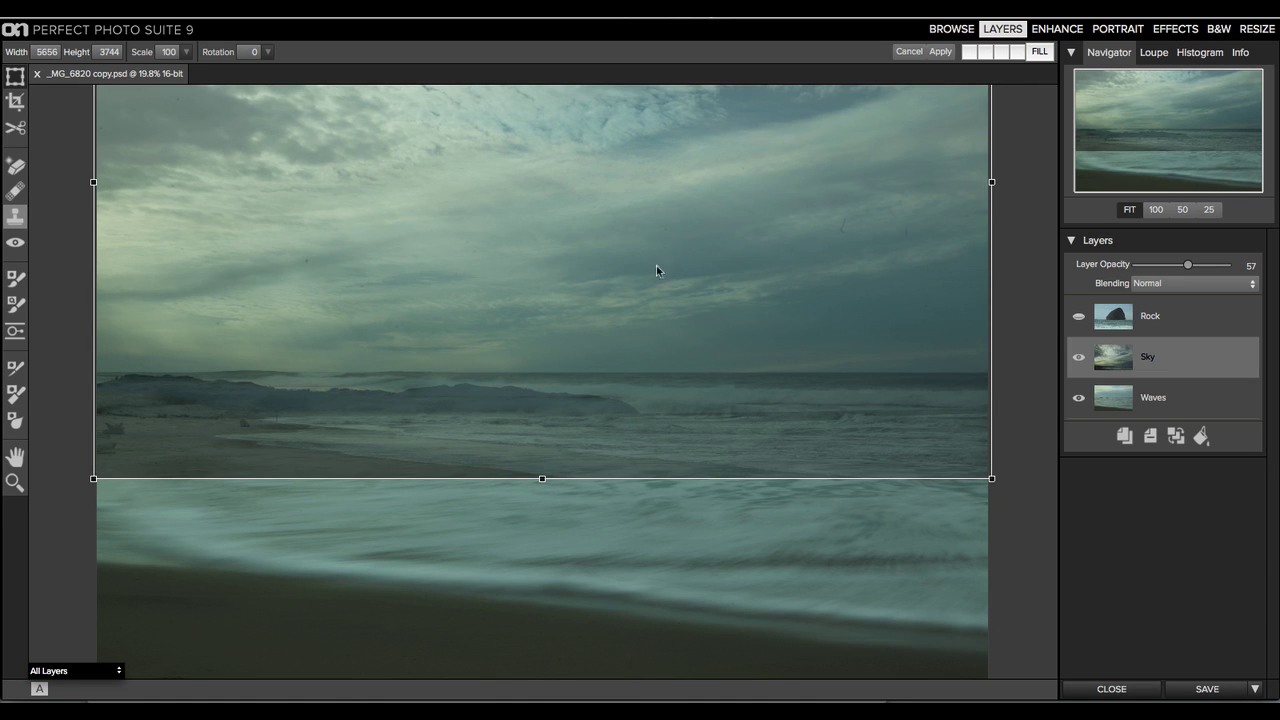
{"action": "left_click", "coordinate": [938, 54]}
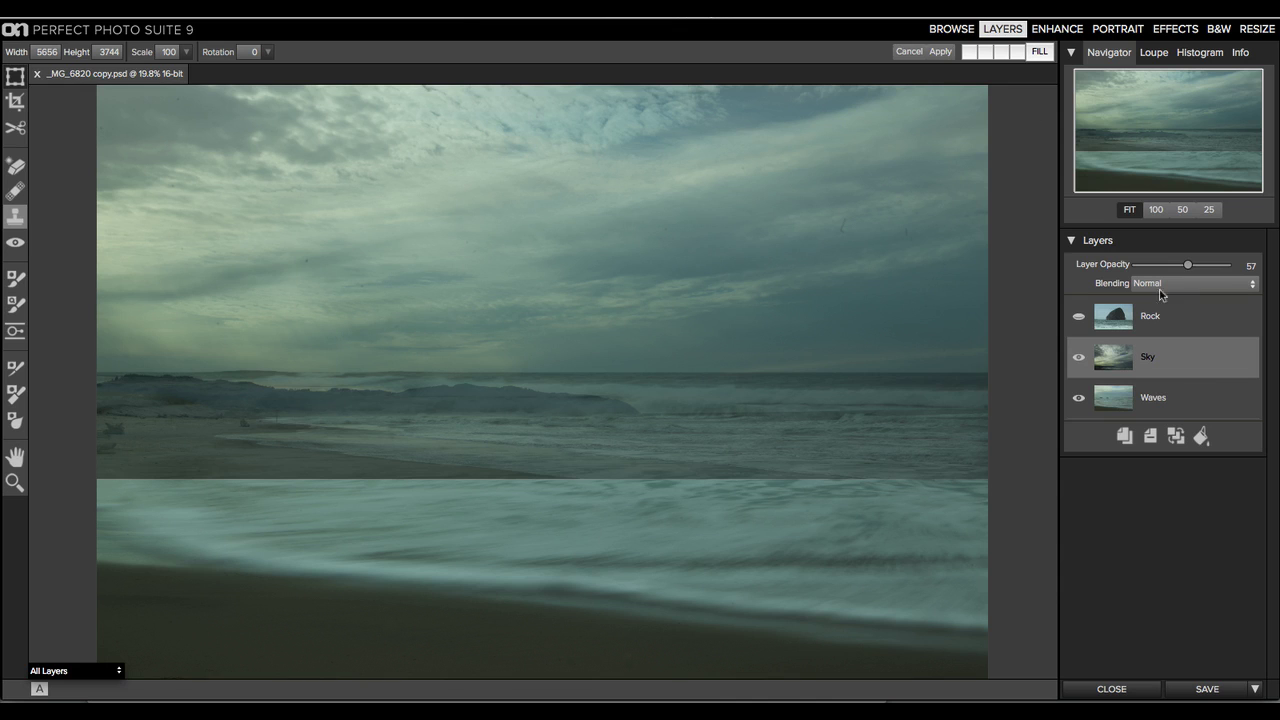
{"action": "left_click_drag", "start_coordinate": [1188, 265], "coordinate": [1230, 268]}
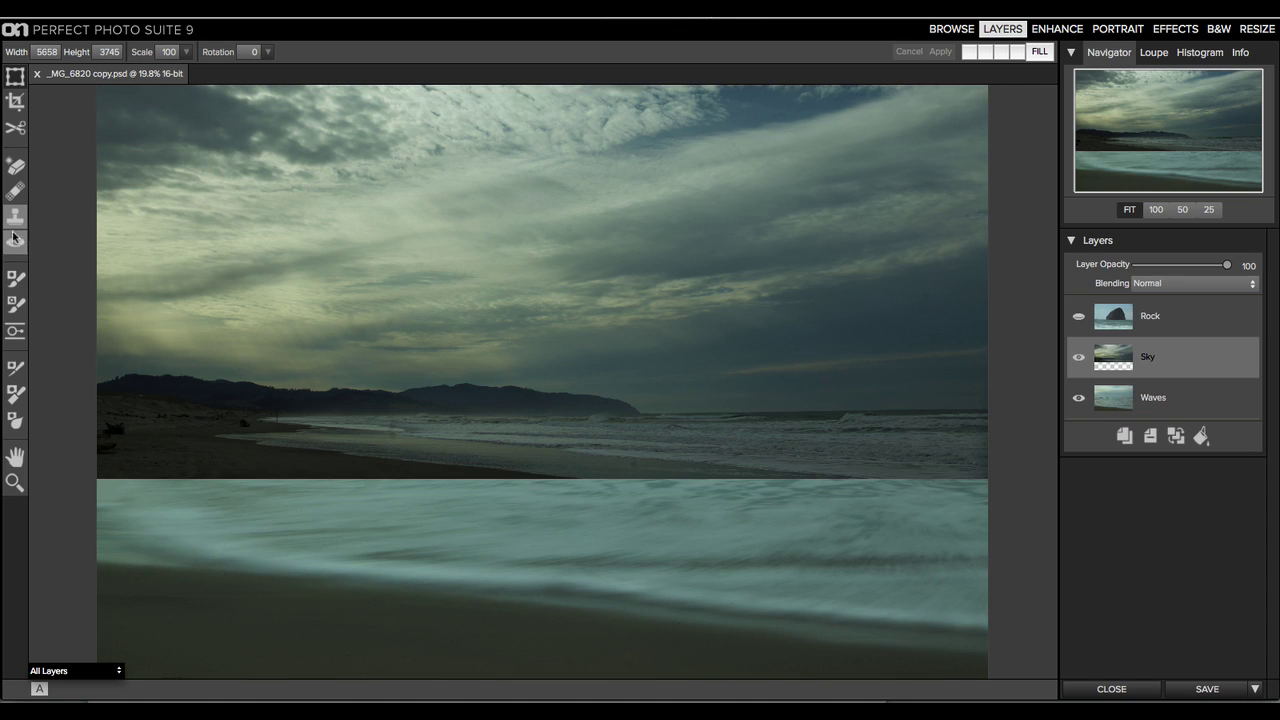
Add a level linear gradient mask to the Sky layer, feathering the clouds out just above the horizon
{"action": "left_click", "coordinate": [16, 330]}
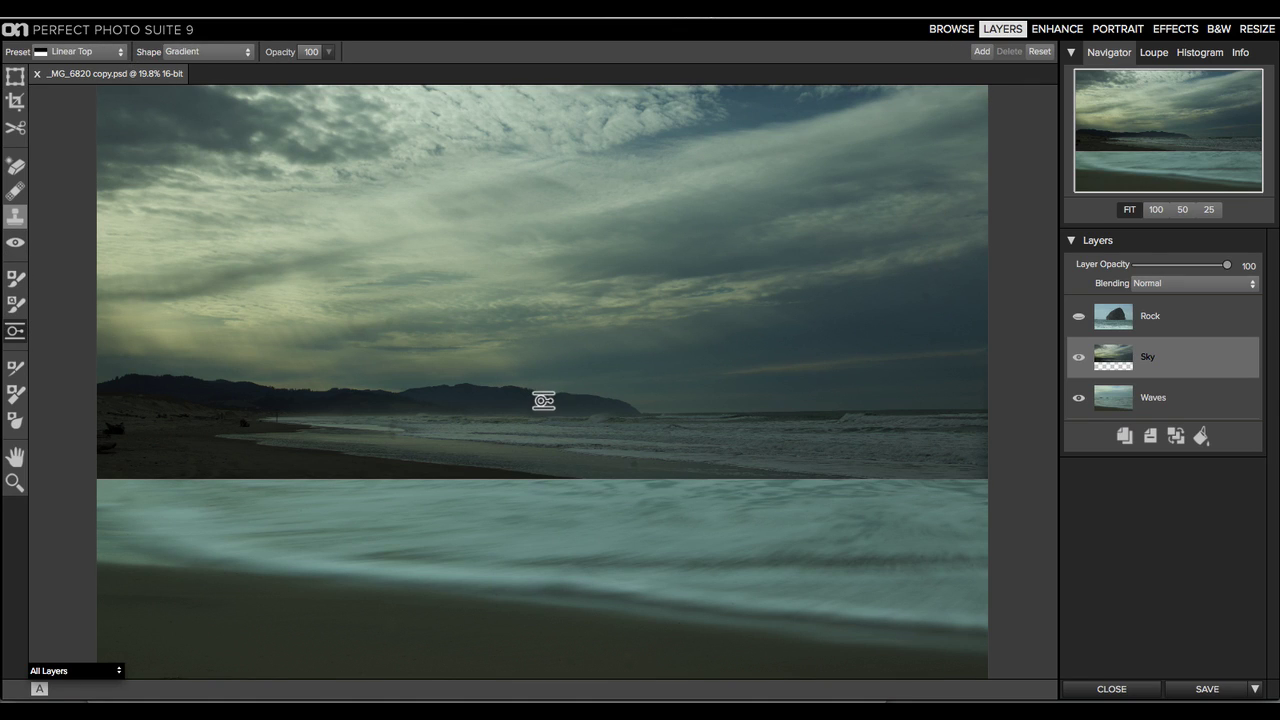
{"action": "left_click", "coordinate": [543, 401]}
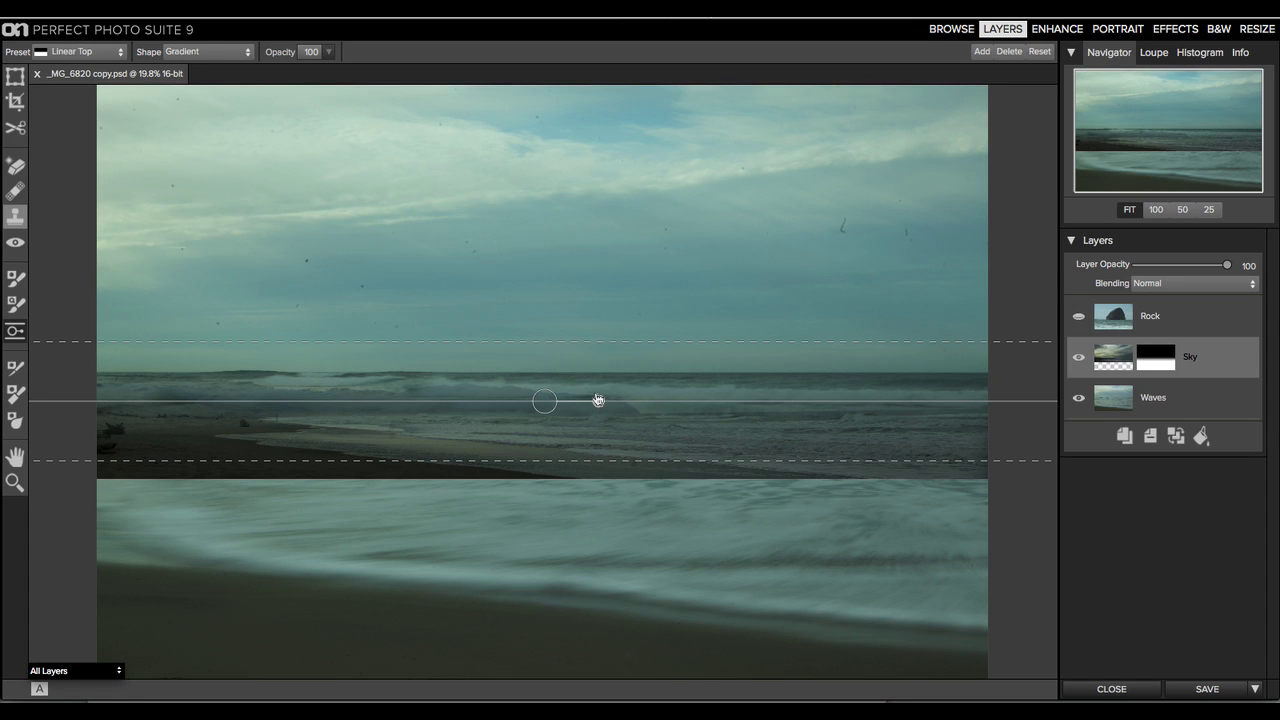
{"action": "left_click_drag", "start_coordinate": [597, 400], "coordinate": [417, 409]}
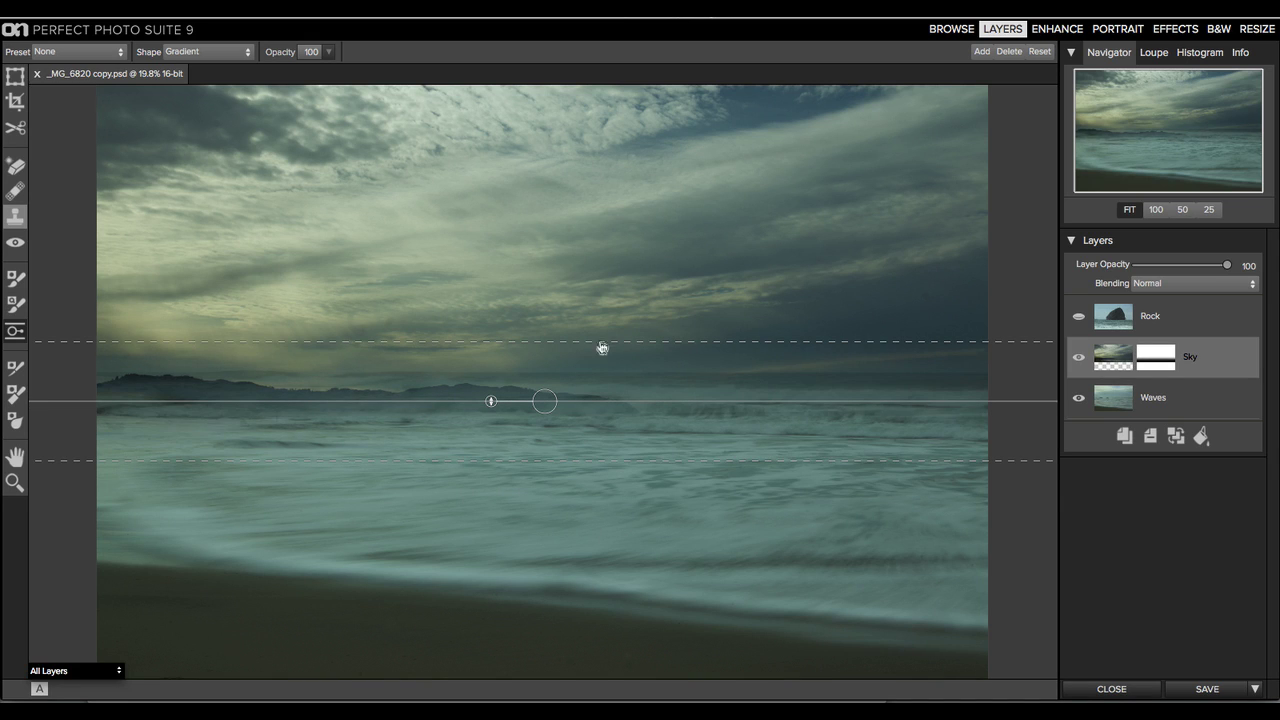
{"action": "left_click_drag", "start_coordinate": [549, 400], "coordinate": [547, 342]}
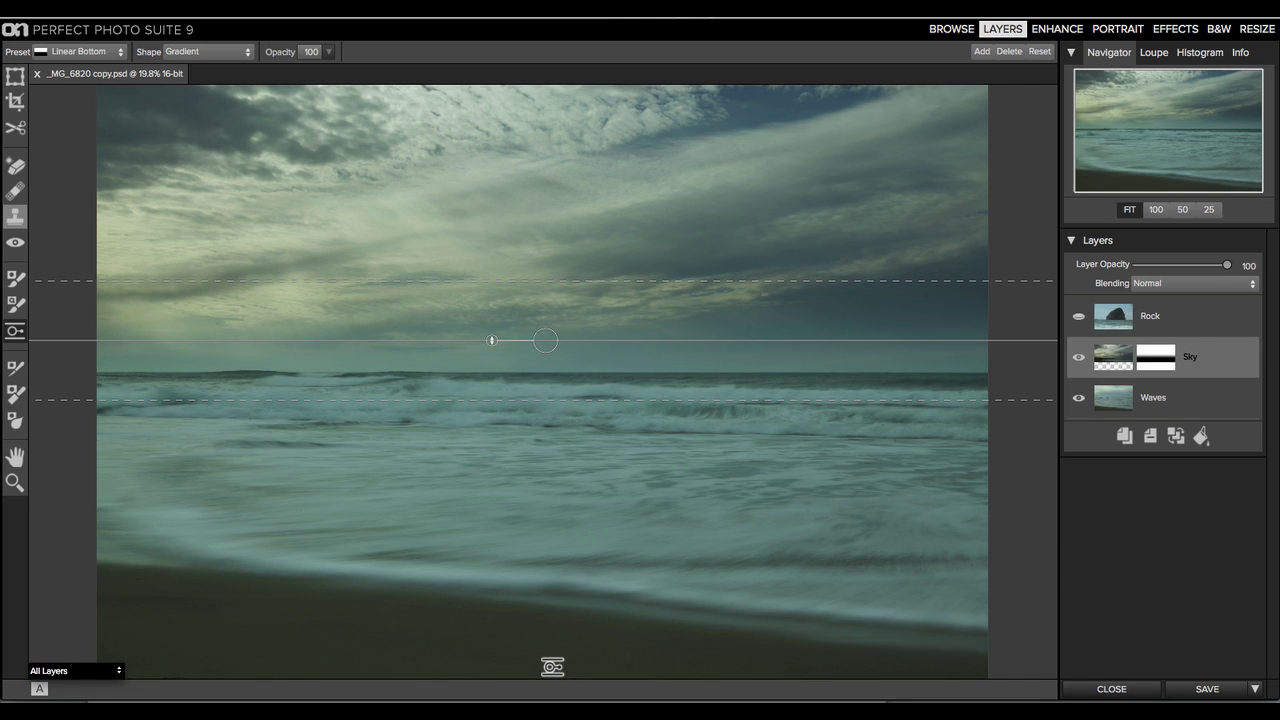
{"action": "key", "text": "ctrl+m"}
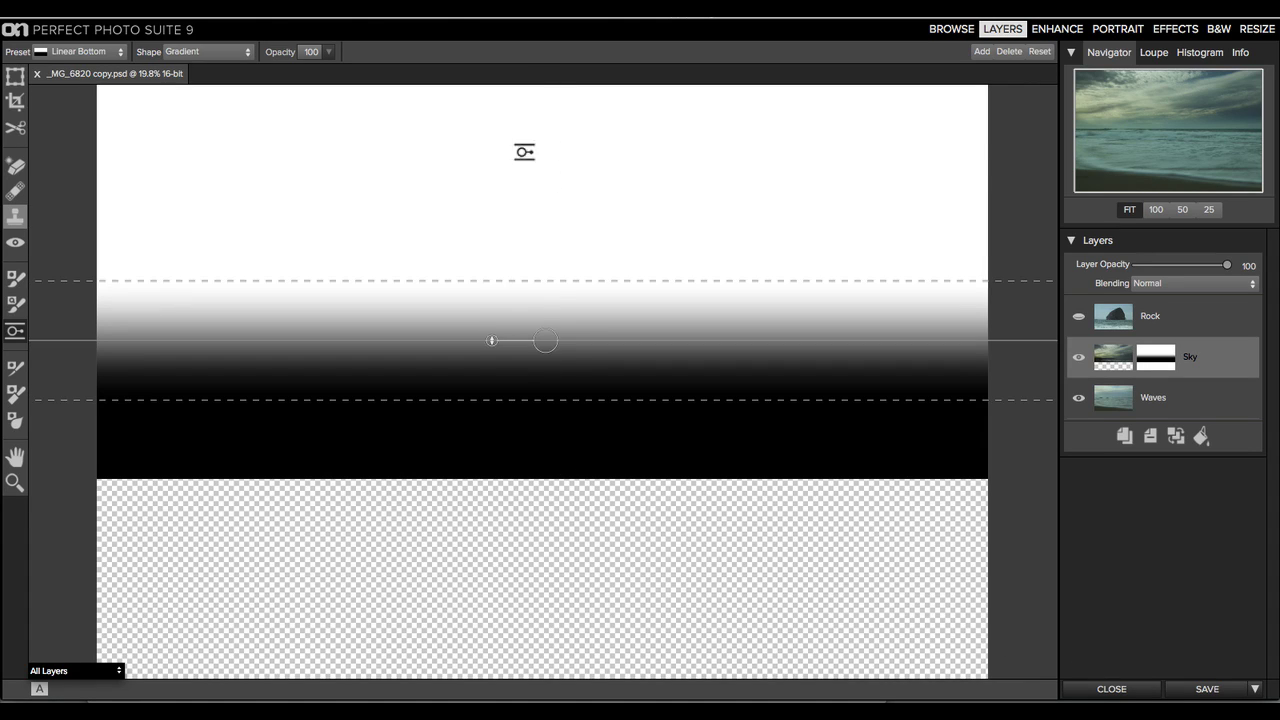
{"action": "key", "text": "ctrl+m"}
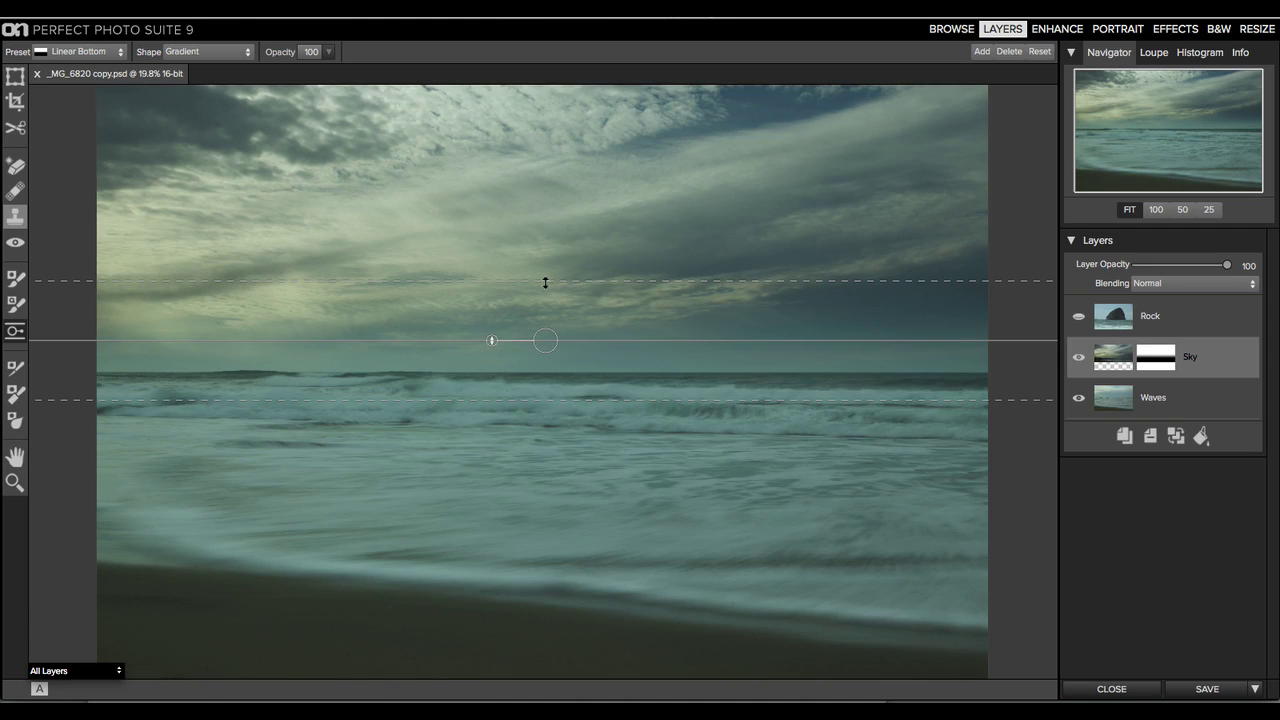
{"action": "left_click_drag", "start_coordinate": [545, 283], "coordinate": [544, 264]}
{"action": "left_click_drag", "start_coordinate": [551, 342], "coordinate": [550, 318]}
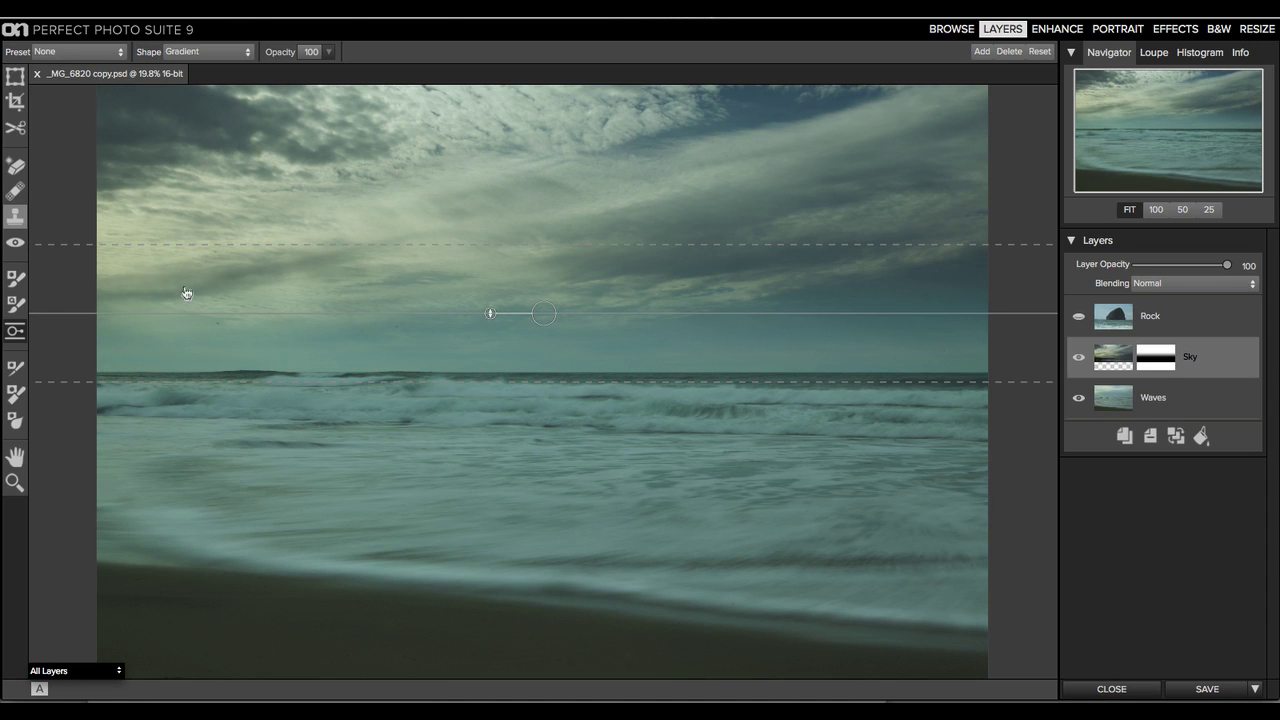
Switch to the pan tool, then turn on the Rock layer and select it
{"action": "left_click", "coordinate": [17, 457]}
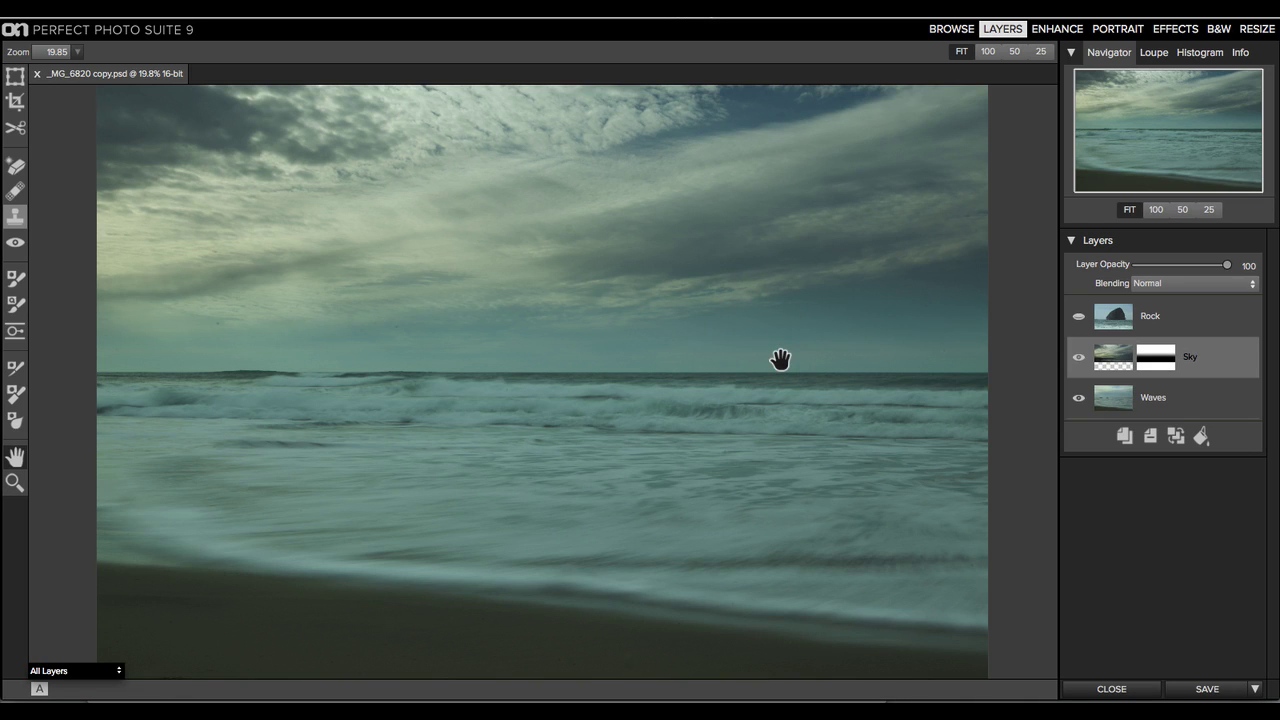
{"action": "left_click", "coordinate": [1079, 317]}
{"action": "left_click", "coordinate": [1152, 316]}
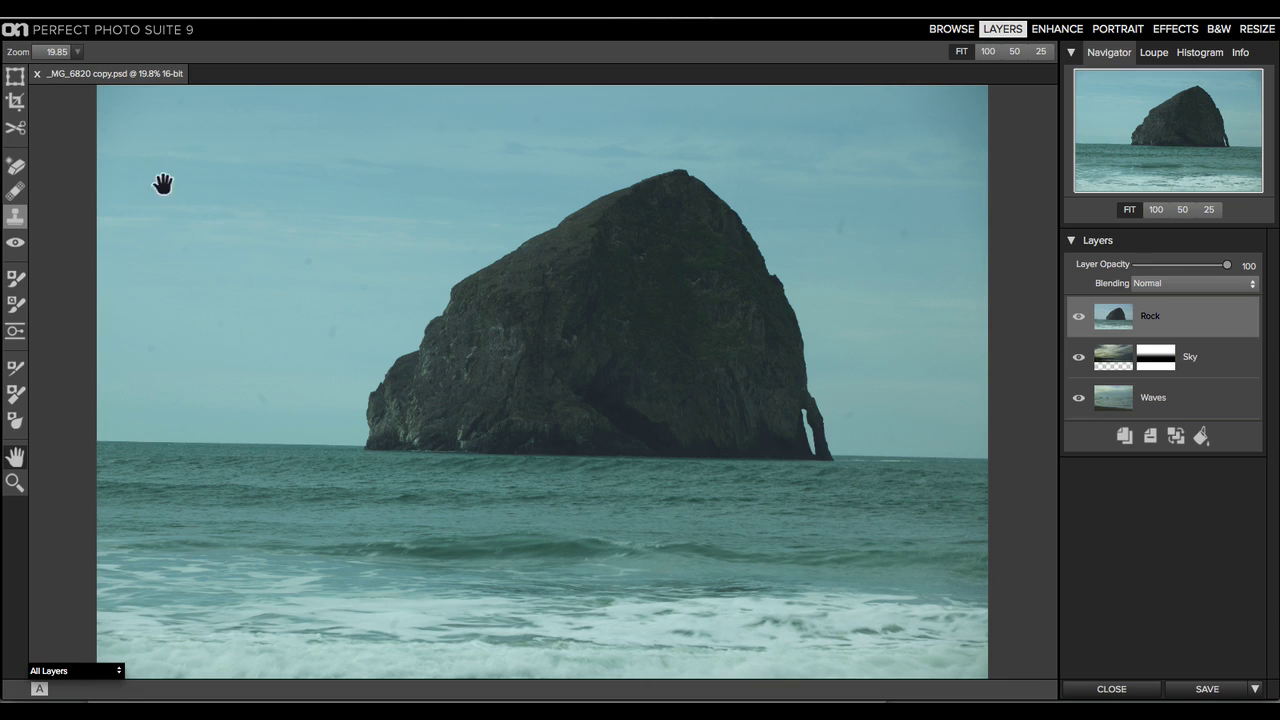
Trim the Rock layer to a 3471 × 2212 box around the sea stack, accepting the mask warning
{"action": "left_click", "coordinate": [15, 128]}
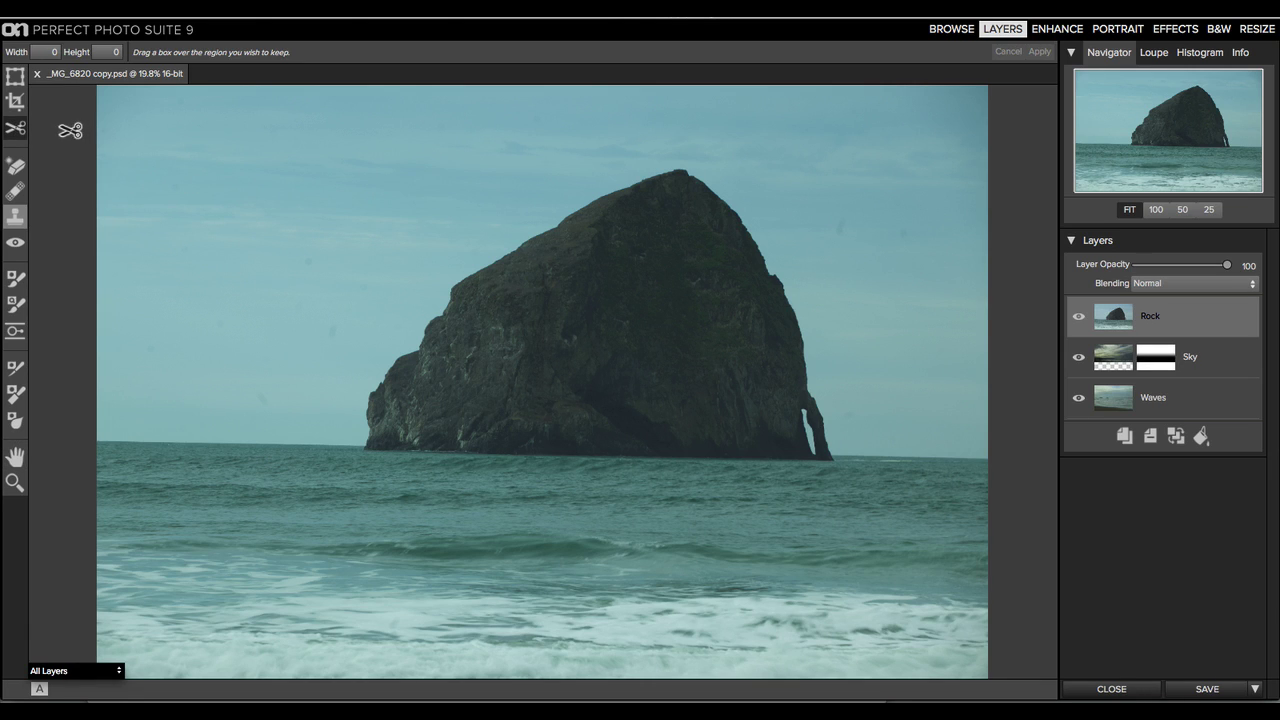
{"action": "left_click_drag", "start_coordinate": [309, 138], "coordinate": [861, 489]}
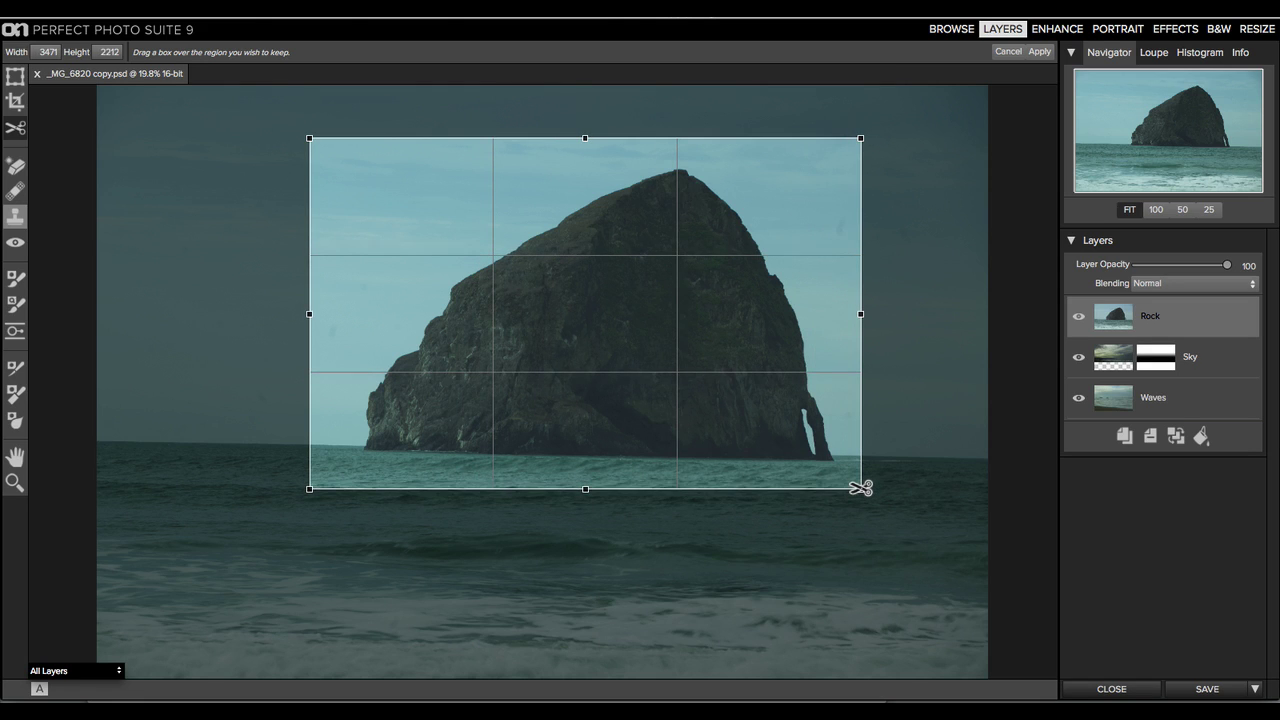
{"action": "key", "text": "Return"}
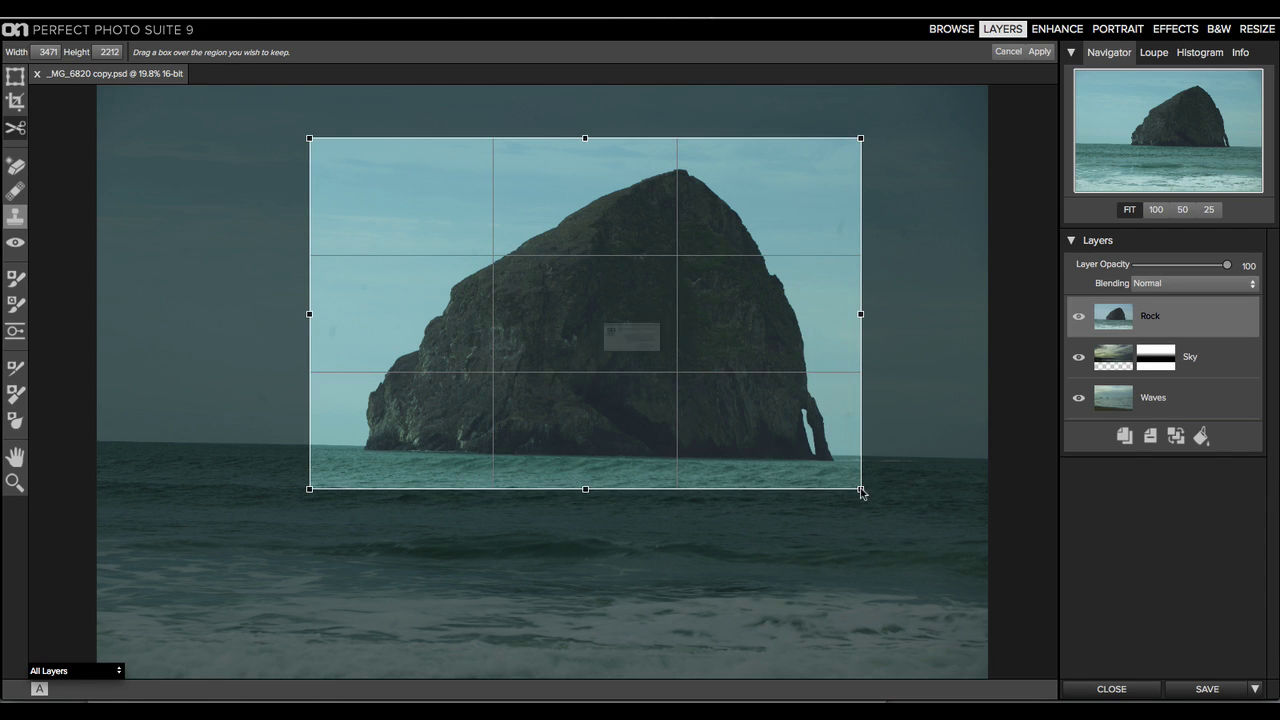
{"action": "left_click", "coordinate": [745, 393]}
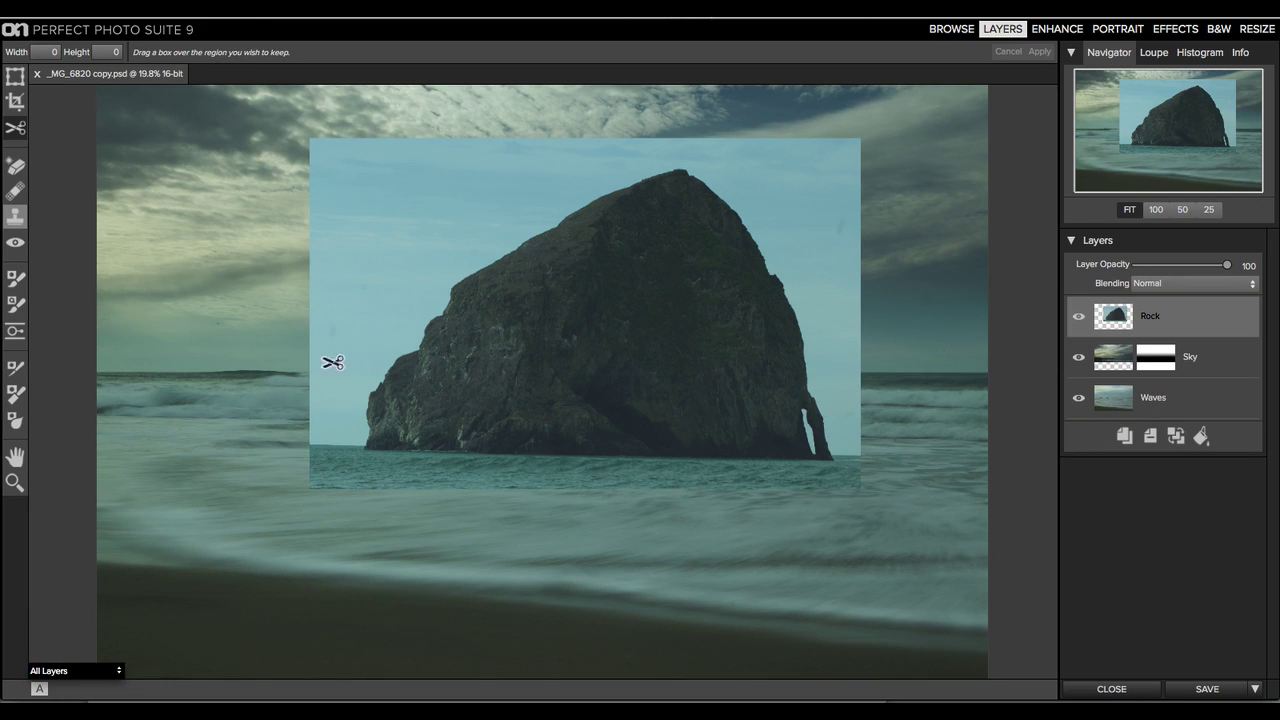
Scale the Rock layer down to about 1293 × 839, tilt it 1°, and place it on the horizon right of centre
{"action": "left_click", "coordinate": [15, 83]}
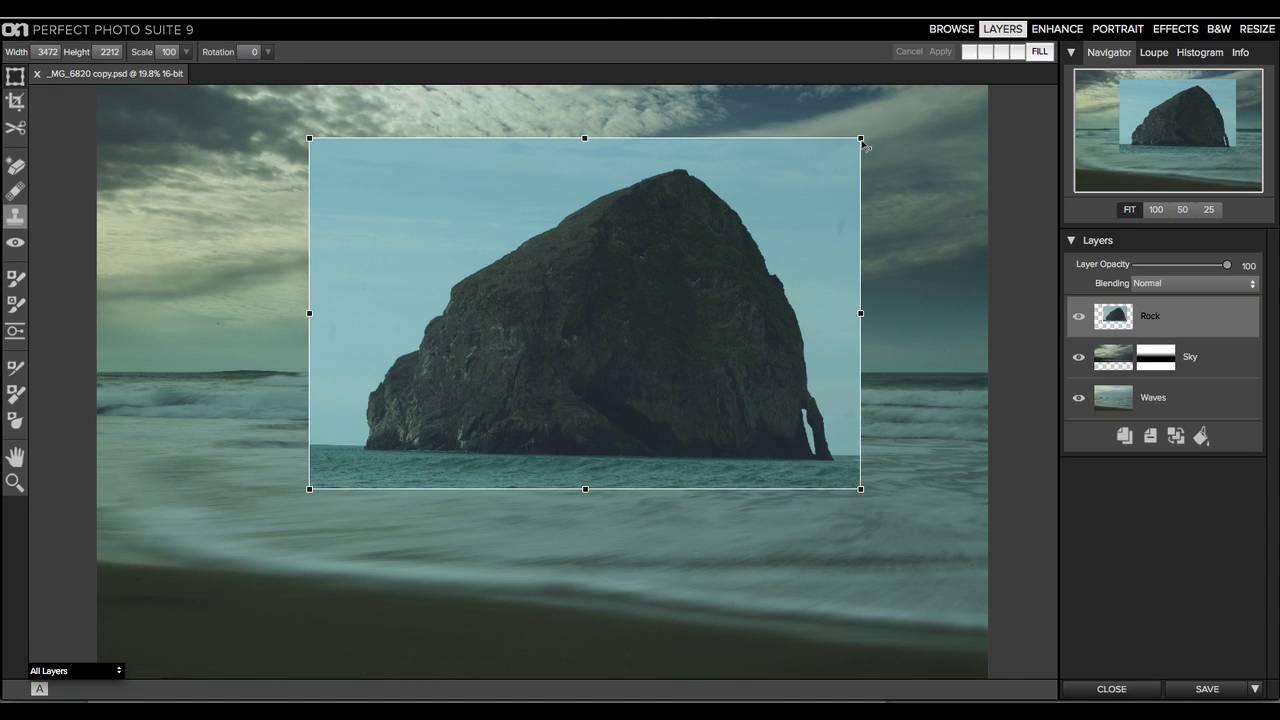
{"action": "left_click_drag", "start_coordinate": [866, 147], "coordinate": [553, 346]}
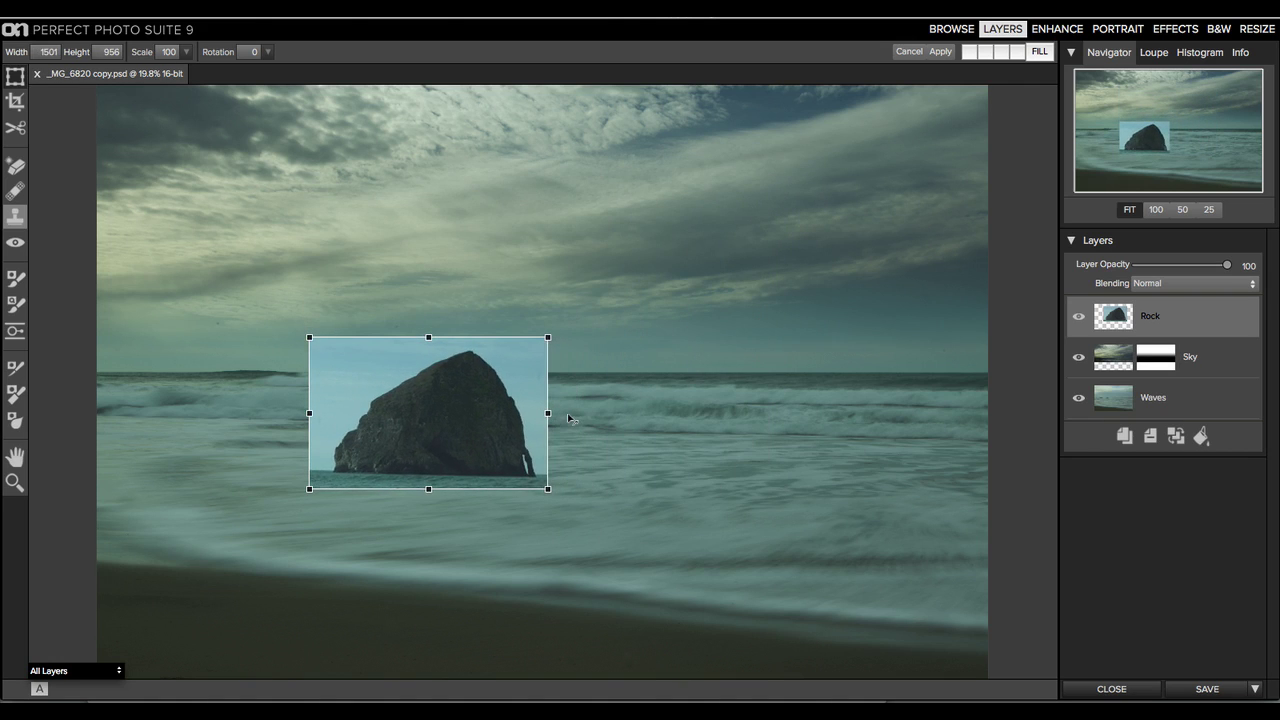
{"action": "left_click_drag", "start_coordinate": [490, 434], "coordinate": [771, 335]}
{"action": "left_click_drag", "start_coordinate": [829, 241], "coordinate": [794, 260]}
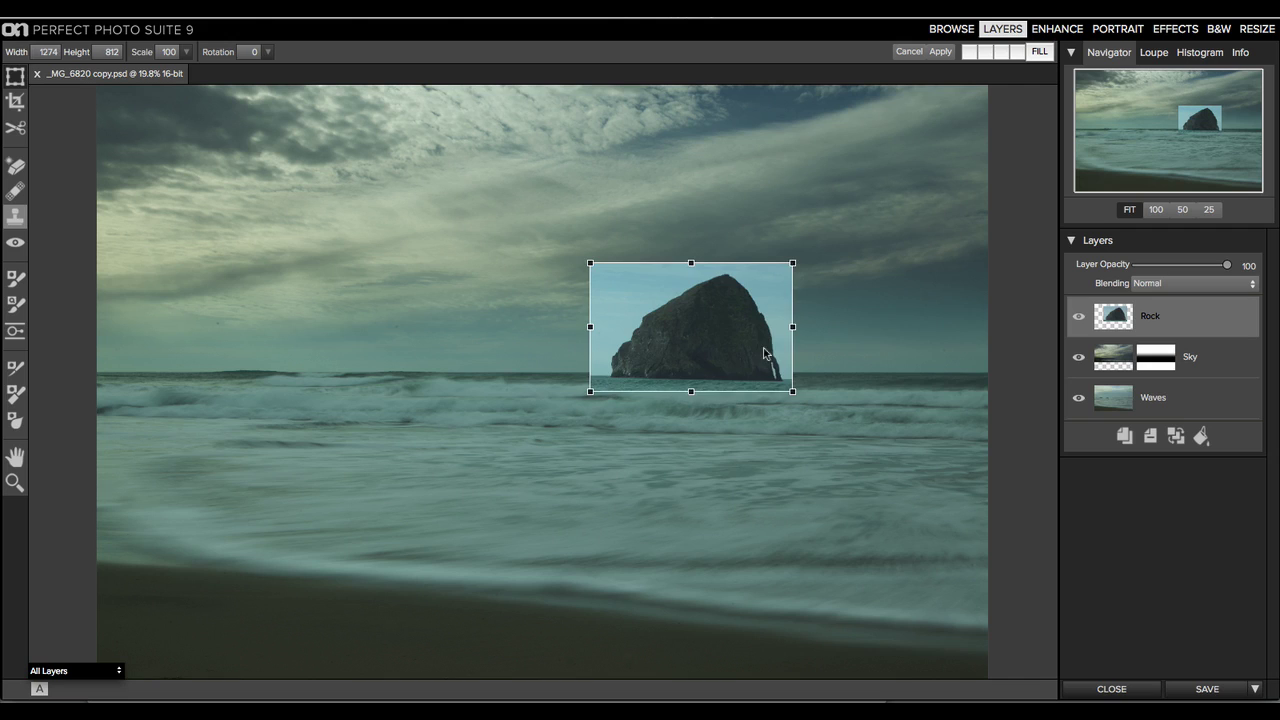
{"action": "left_click_drag", "start_coordinate": [761, 348], "coordinate": [779, 348]}
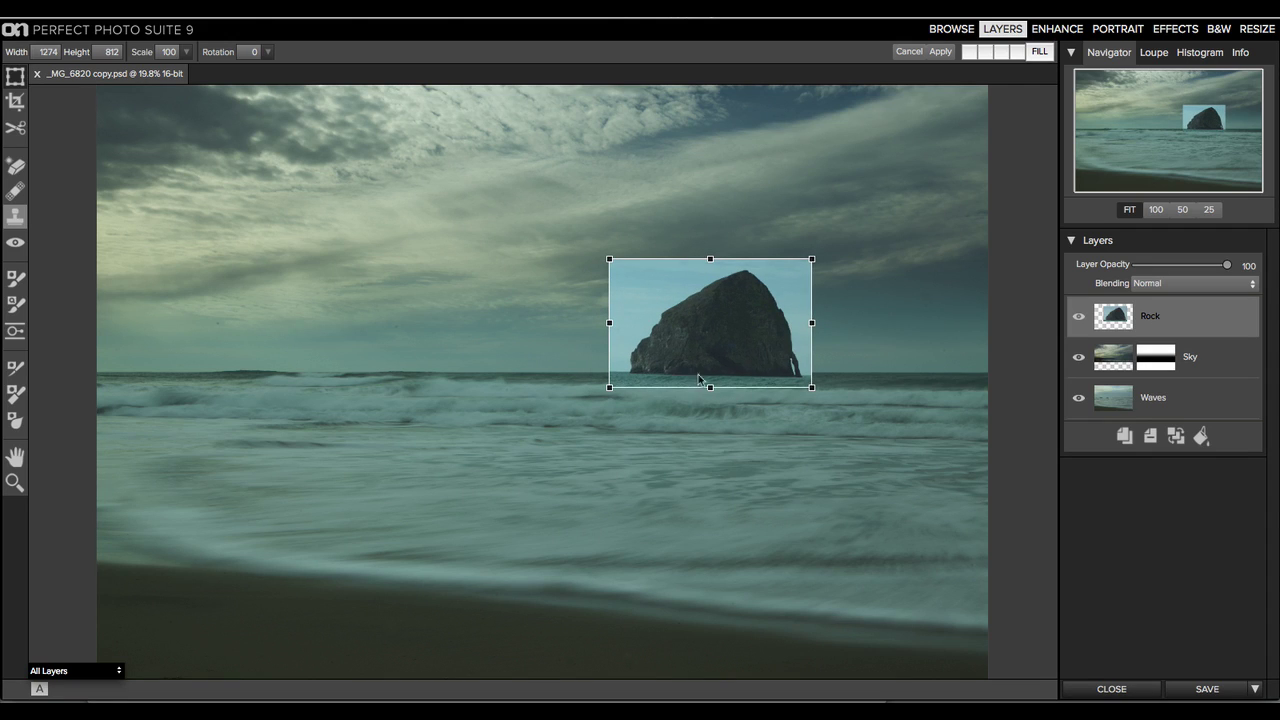
{"action": "left_click_drag", "start_coordinate": [818, 253], "coordinate": [818, 249]}
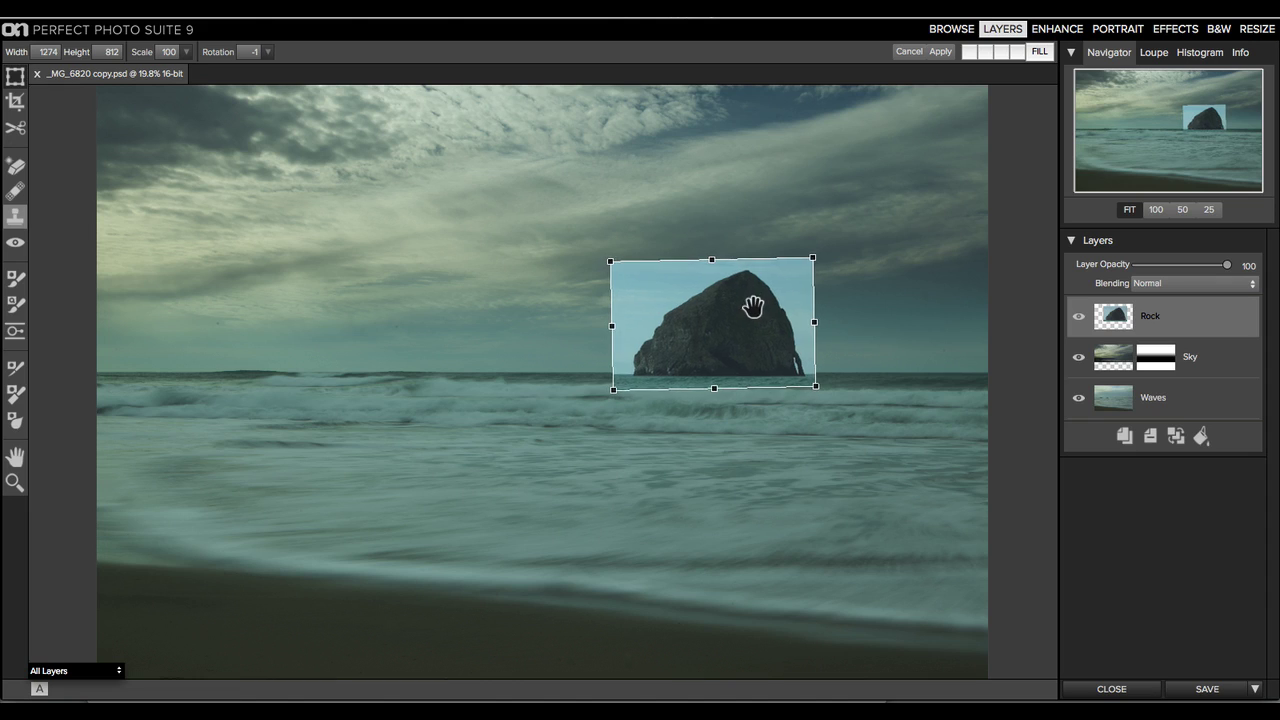
{"action": "left_click_drag", "start_coordinate": [754, 306], "coordinate": [755, 310]}
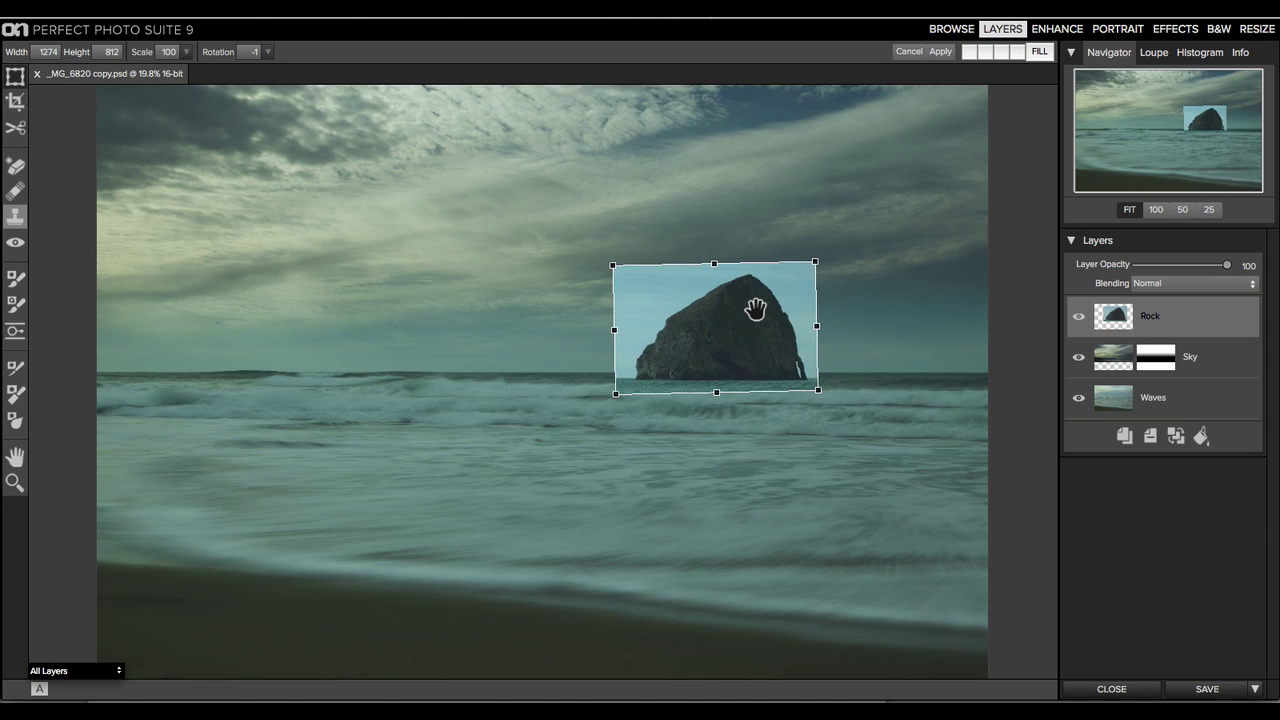
{"action": "left_click", "coordinate": [940, 51]}
{"action": "left_click", "coordinate": [763, 394]}
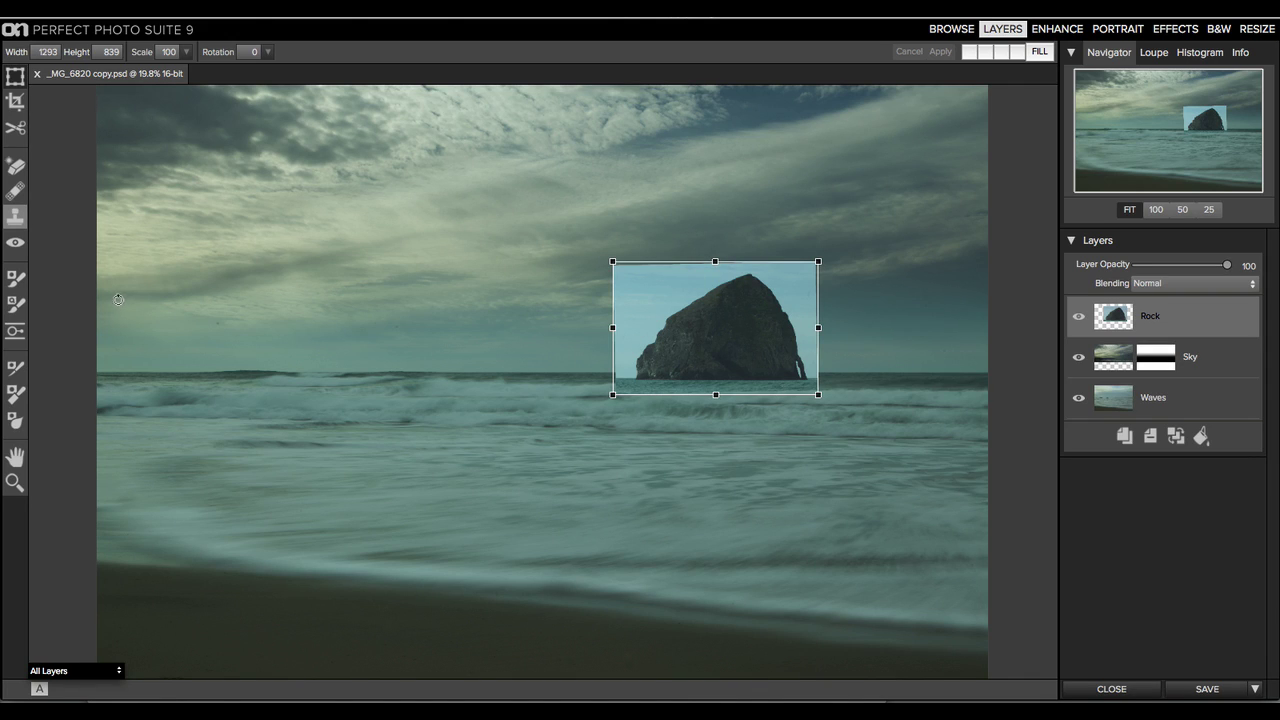
Zoom in and paint out the pale water band and surrounding background of the Rock layer with a smaller Masking Brush
{"action": "left_click", "coordinate": [15, 304]}
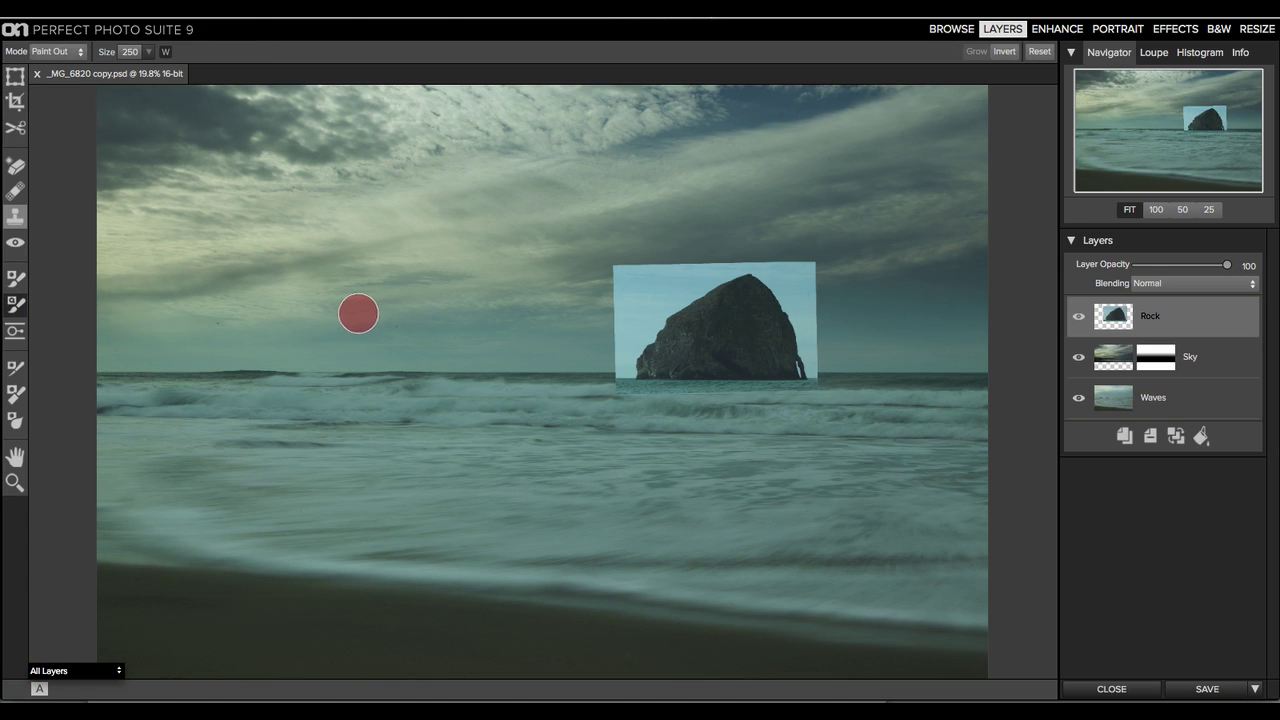
{"action": "key", "text": "ctrl+plus"}
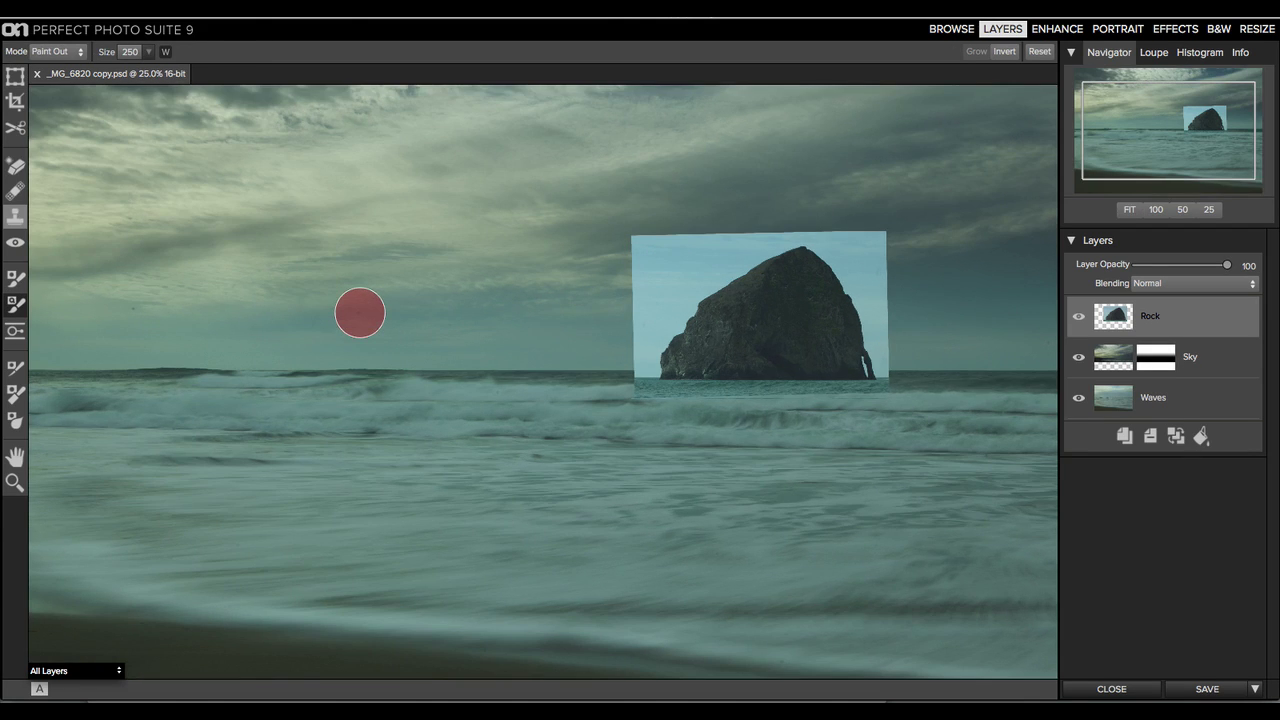
{"action": "key", "text": "ctrl+plus"}
{"action": "left_click_drag", "start_coordinate": [1194, 120], "coordinate": [1216, 119]}
{"action": "key", "text": "bracketleft"}
{"action": "key", "text": "bracketleft"}
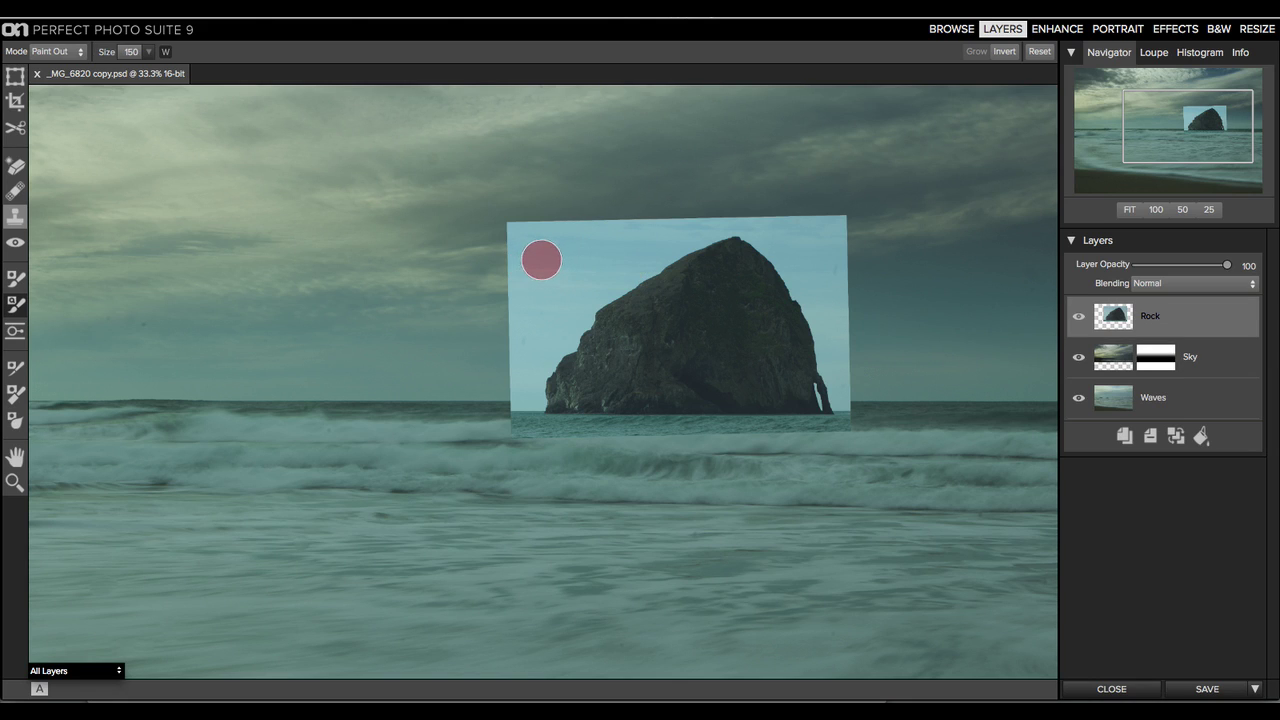
{"action": "mouse_move", "coordinate": [528, 351]}
{"action": "left_mouse_down"}
{"action": "mouse_move", "coordinate": [557, 282]}
{"action": "mouse_move", "coordinate": [597, 250]}
{"action": "mouse_move", "coordinate": [685, 220]}
{"action": "left_mouse_up"}
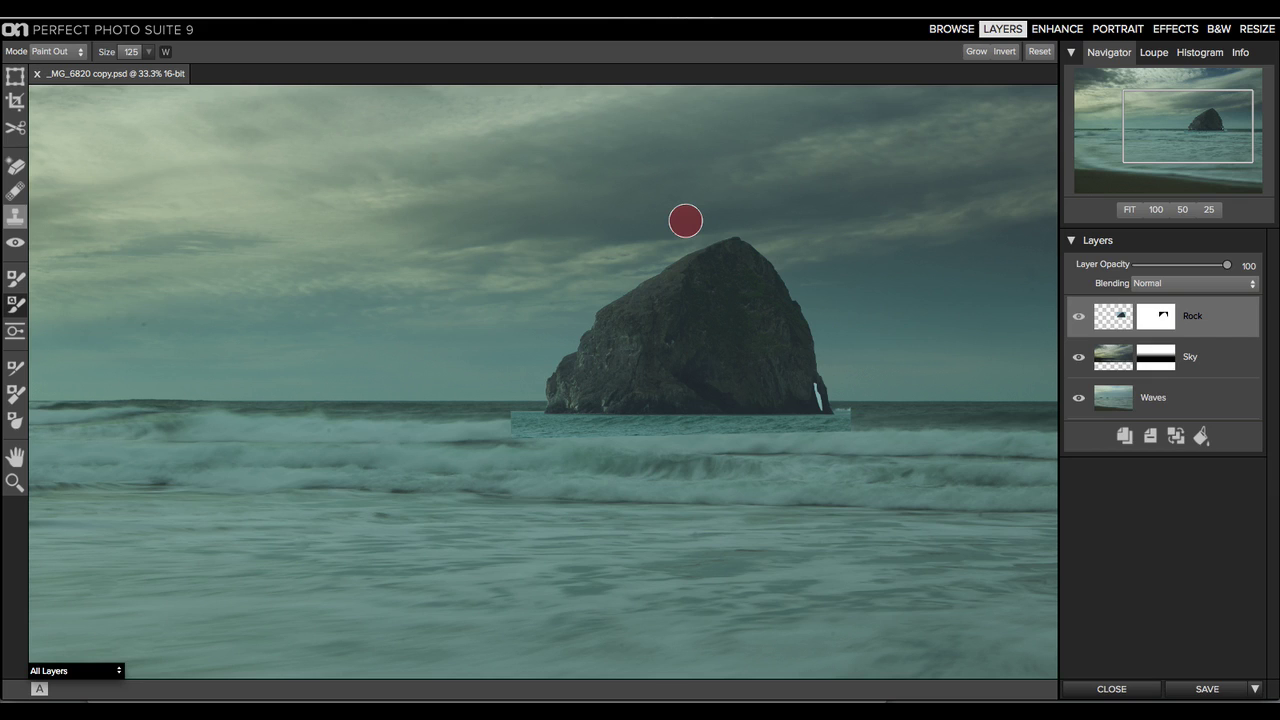
{"action": "mouse_move", "coordinate": [546, 434]}
{"action": "left_mouse_down"}
{"action": "mouse_move", "coordinate": [523, 431]}
{"action": "mouse_move", "coordinate": [841, 434]}
{"action": "mouse_move", "coordinate": [853, 410]}
{"action": "left_mouse_up"}
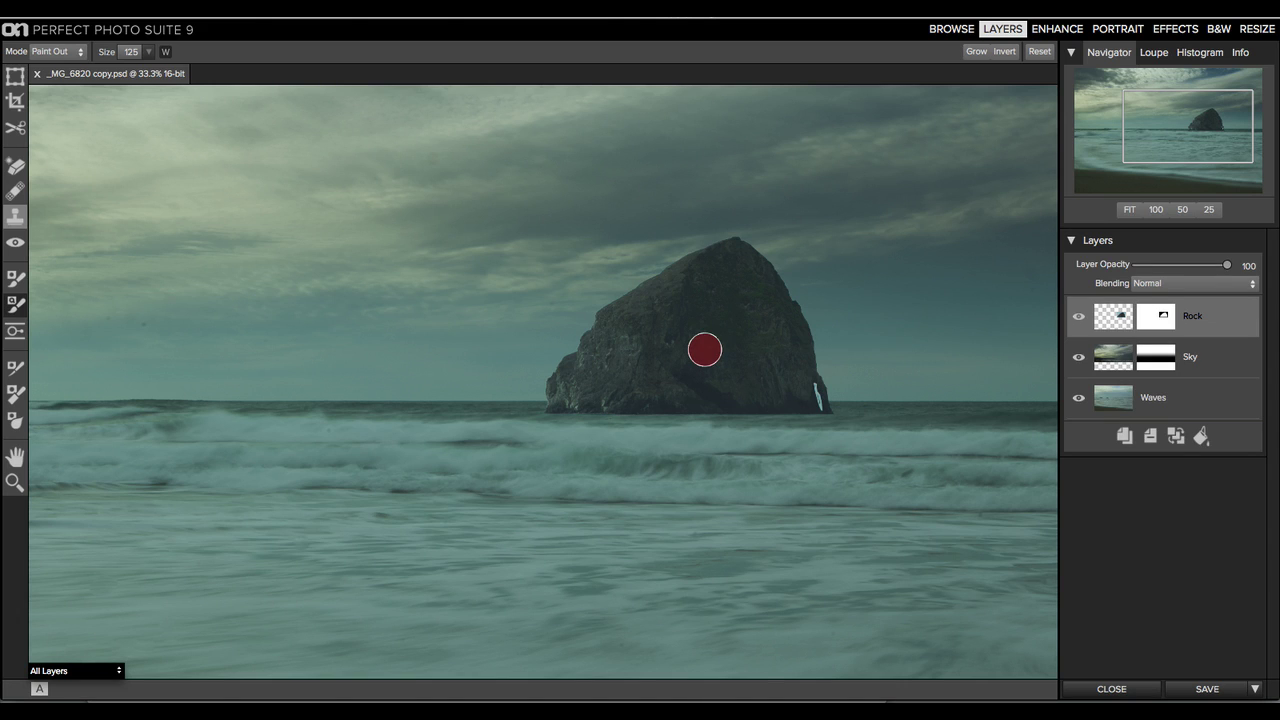
{"action": "scroll", "coordinate": [704, 349], "scroll_direction": "up", "scroll_amount": 1}
{"action": "mouse_move", "coordinate": [704, 349]}
{"action": "left_mouse_down"}
{"action": "mouse_move", "coordinate": [654, 277]}
{"action": "mouse_move", "coordinate": [680, 274]}
{"action": "mouse_move", "coordinate": [854, 154]}
{"action": "mouse_move", "coordinate": [933, 268]}
{"action": "left_mouse_up"}
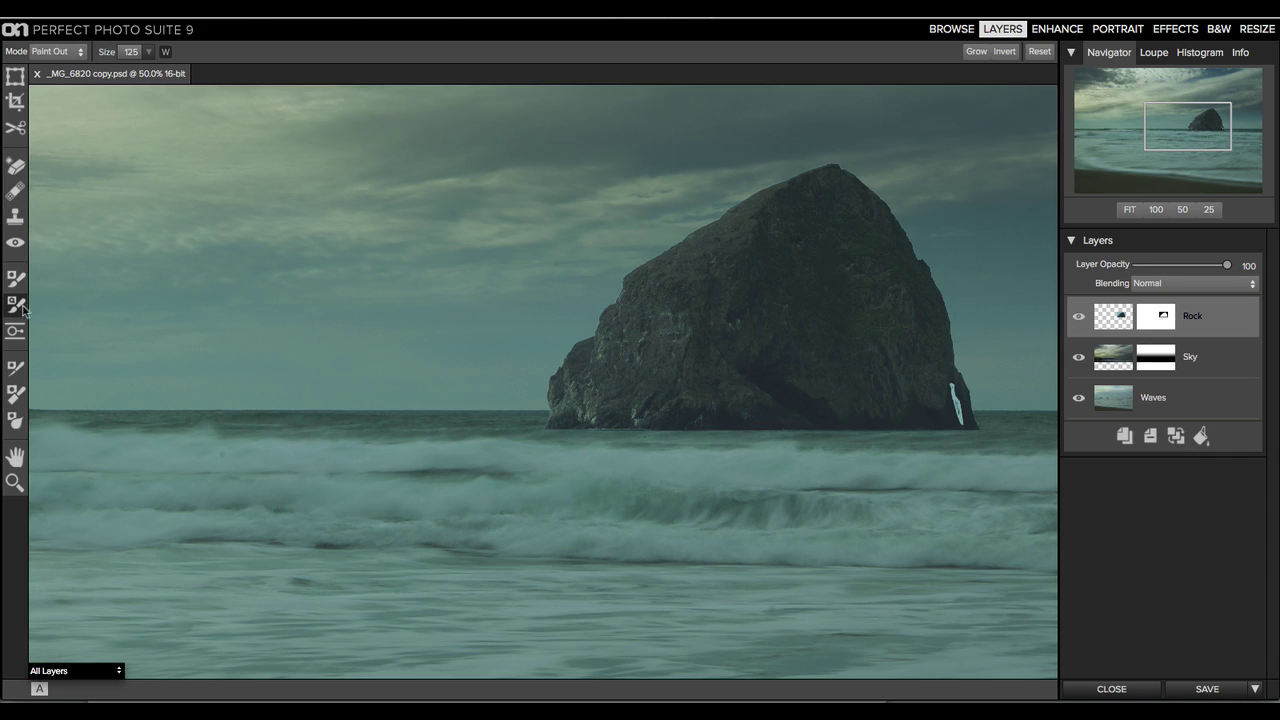
Refine the Rock mask along the rock's left edge with a small Refine Brush, then smooth its base at the waterline
{"action": "left_click", "coordinate": [16, 392]}
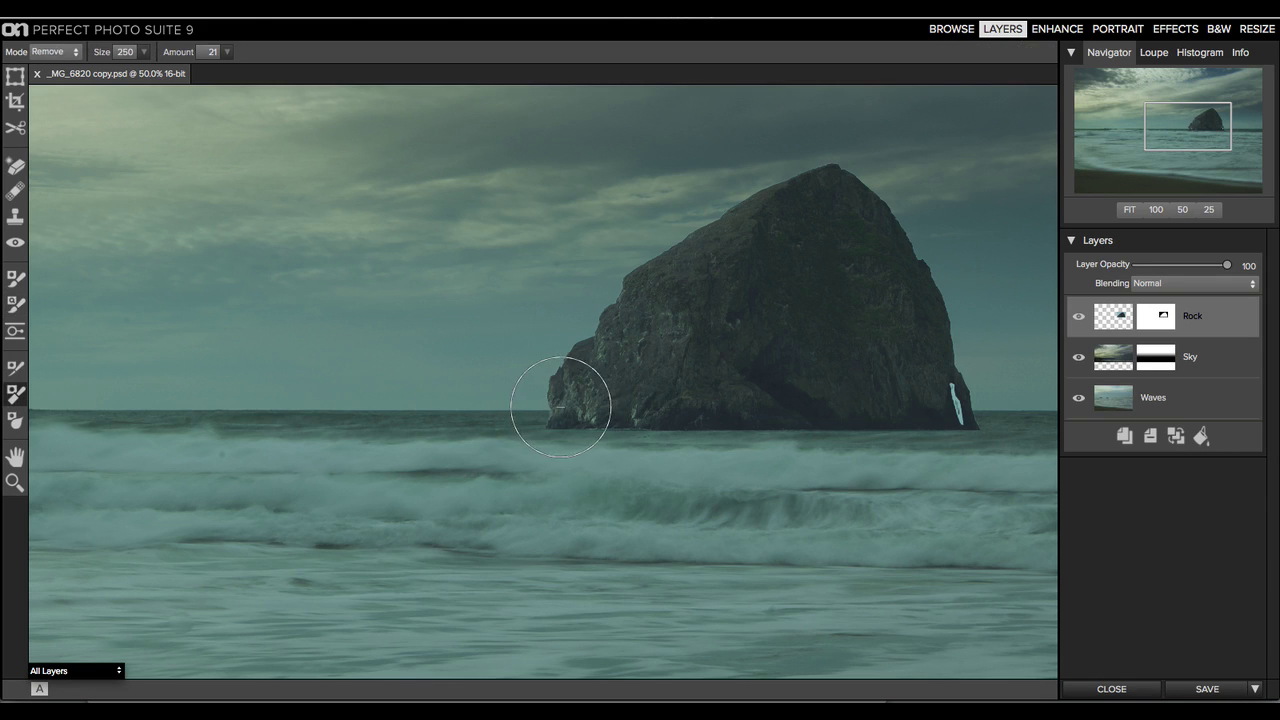
{"action": "key", "text": "bracketleft"}
{"action": "key", "text": "bracketleft"}
{"action": "key", "text": "bracketleft"}
{"action": "mouse_move", "coordinate": [590, 325]}
{"action": "left_mouse_down"}
{"action": "mouse_move", "coordinate": [709, 209]}
{"action": "mouse_move", "coordinate": [797, 166]}
{"action": "mouse_move", "coordinate": [866, 173]}
{"action": "mouse_move", "coordinate": [966, 340]}
{"action": "mouse_move", "coordinate": [975, 395]}
{"action": "mouse_move", "coordinate": [922, 455]}
{"action": "mouse_move", "coordinate": [665, 462]}
{"action": "left_mouse_up"}
{"action": "left_click", "coordinate": [15, 420]}
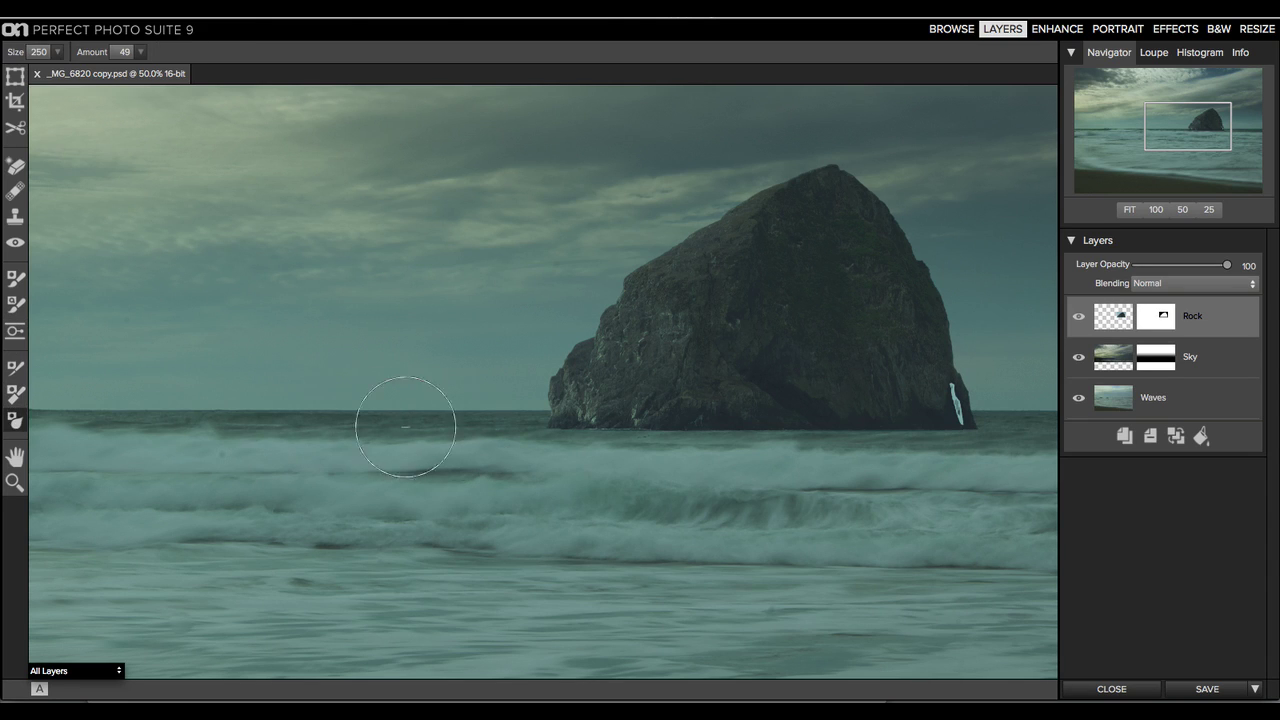
{"action": "key", "text": "bracketleft"}
{"action": "key", "text": "bracketleft"}
{"action": "key", "text": "bracketleft"}
{"action": "key", "text": "bracketleft"}
{"action": "key", "text": "bracketleft"}
{"action": "key", "text": "bracketleft"}
{"action": "mouse_move", "coordinate": [594, 430]}
{"action": "left_mouse_down"}
{"action": "mouse_move", "coordinate": [561, 426]}
{"action": "mouse_move", "coordinate": [965, 430]}
{"action": "mouse_move", "coordinate": [544, 430]}
{"action": "mouse_move", "coordinate": [975, 429]}
{"action": "mouse_move", "coordinate": [573, 436]}
{"action": "left_mouse_up"}
With a smaller Masking Brush, mask out the light streak on the sea stack's right edge
{"action": "key", "text": "b"}
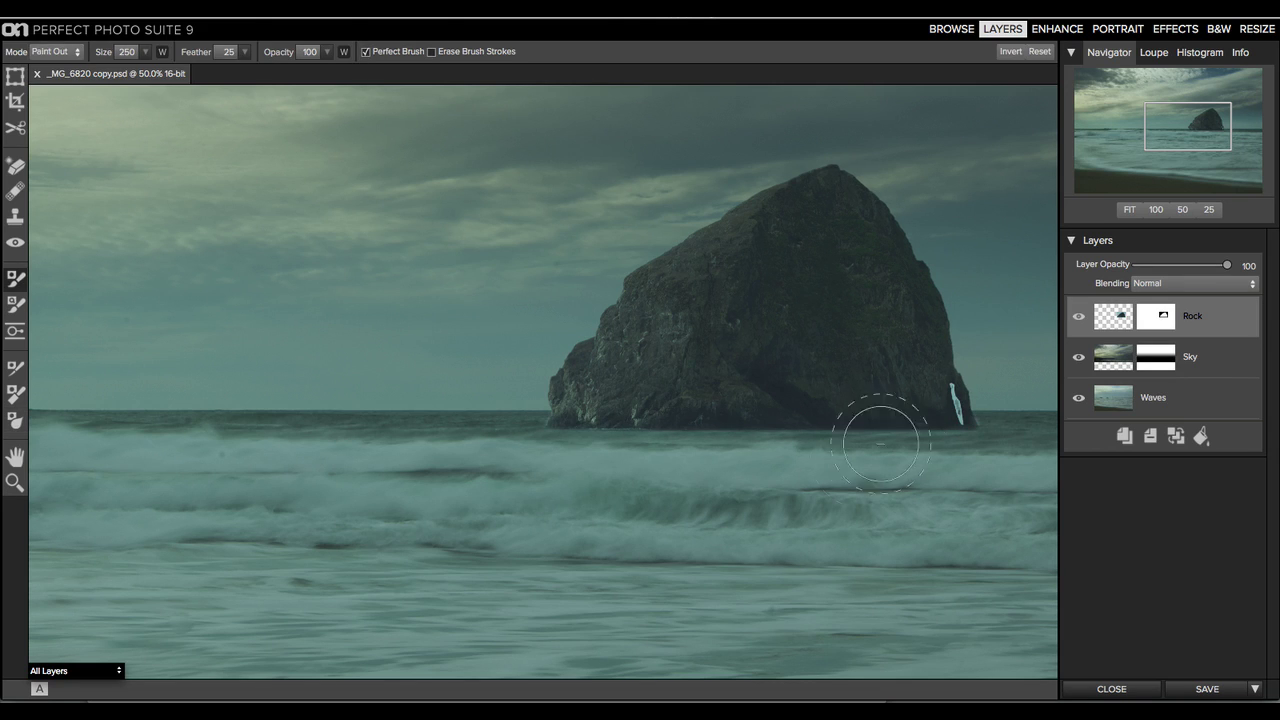
{"action": "key", "text": "bracketleft"}
{"action": "key", "text": "bracketleft"}
{"action": "key", "text": "bracketleft"}
{"action": "key", "text": "bracketleft"}
{"action": "key", "text": "bracketleft"}
{"action": "key", "text": "bracketleft"}
{"action": "key", "text": "bracketleft"}
{"action": "key", "text": "bracketleft"}
{"action": "mouse_move", "coordinate": [957, 406]}
{"action": "left_mouse_down"}
{"action": "mouse_move", "coordinate": [951, 389]}
{"action": "mouse_move", "coordinate": [970, 424]}
{"action": "mouse_move", "coordinate": [950, 385]}
{"action": "left_mouse_up"}
{"action": "left_click", "coordinate": [1128, 211]}
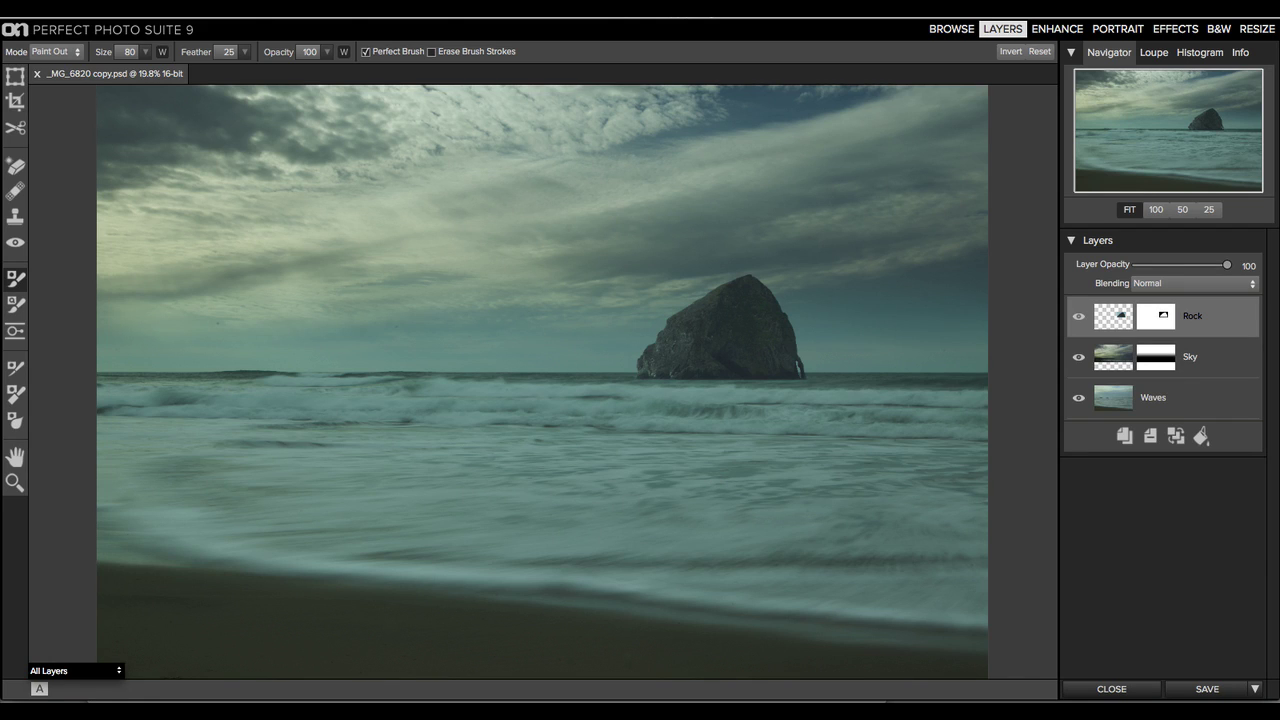
Create a merged New Stamped Layer named Rock 1 and convert it to a Smart Layer
{"action": "left_click", "coordinate": [265, 8]}
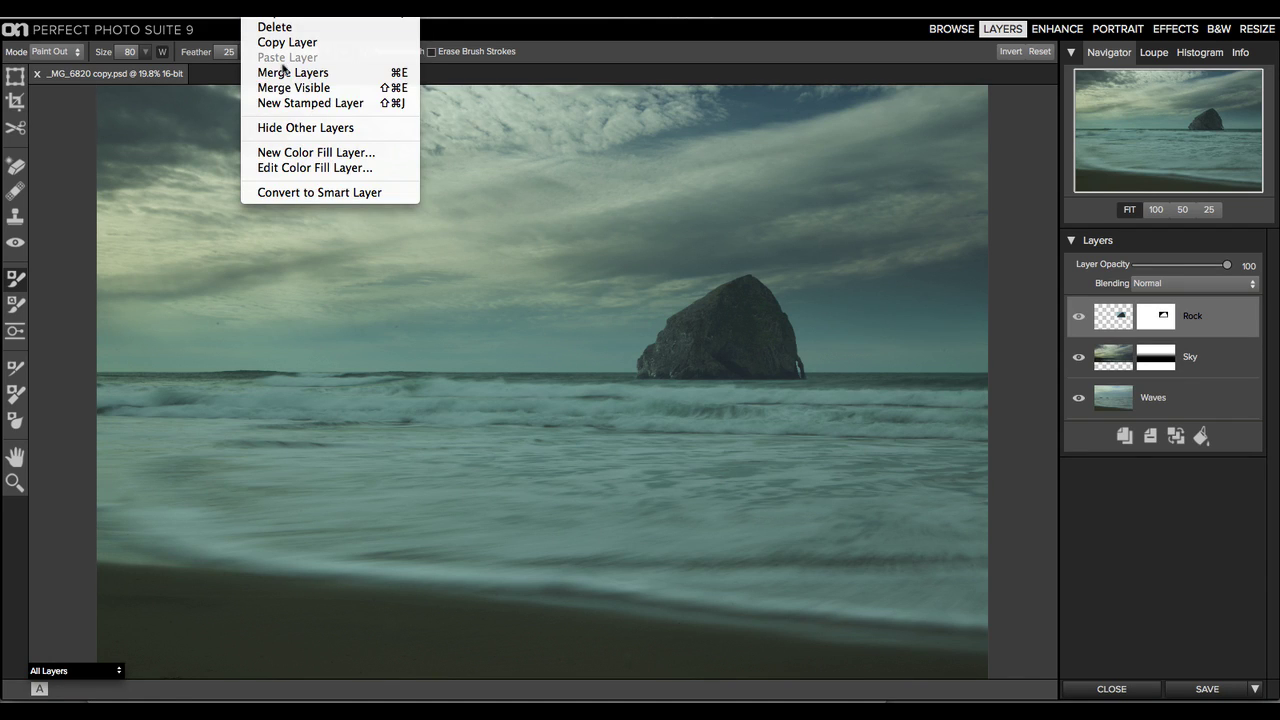
{"action": "left_click", "coordinate": [288, 103]}
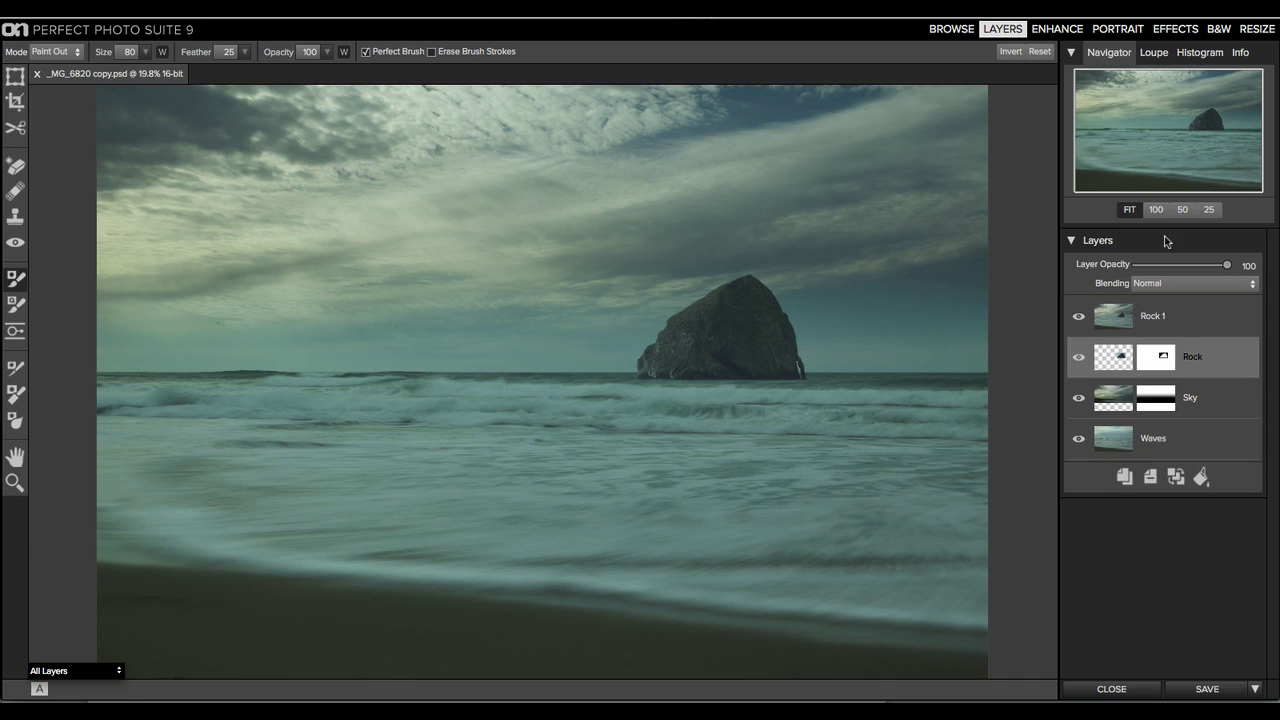
{"action": "left_click", "coordinate": [1156, 319]}
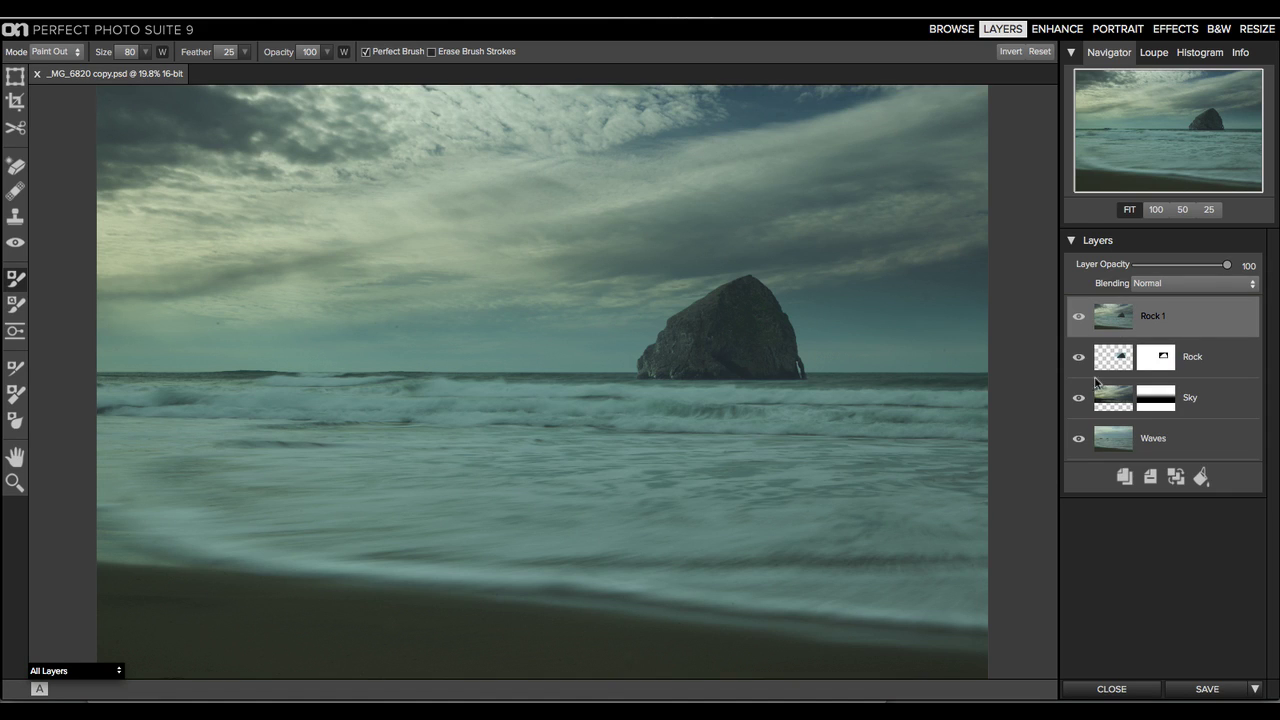
{"action": "right_click", "coordinate": [1160, 316]}
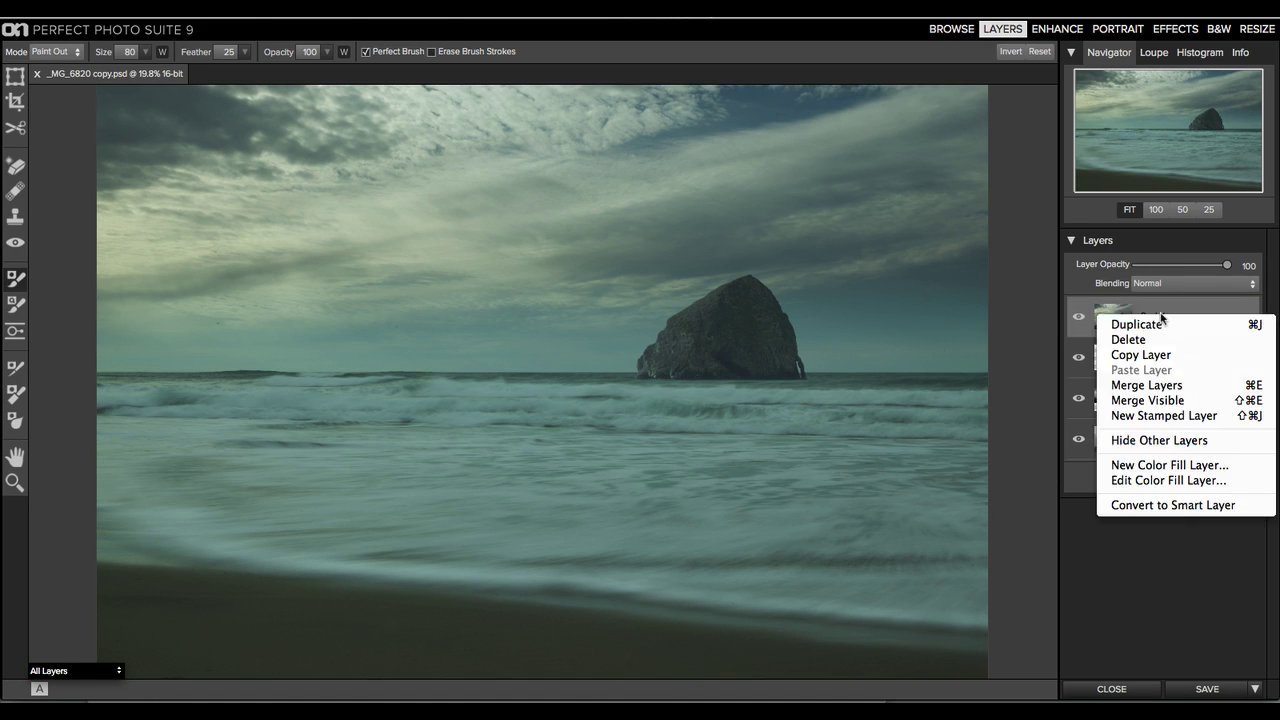
{"action": "left_click", "coordinate": [1172, 505]}
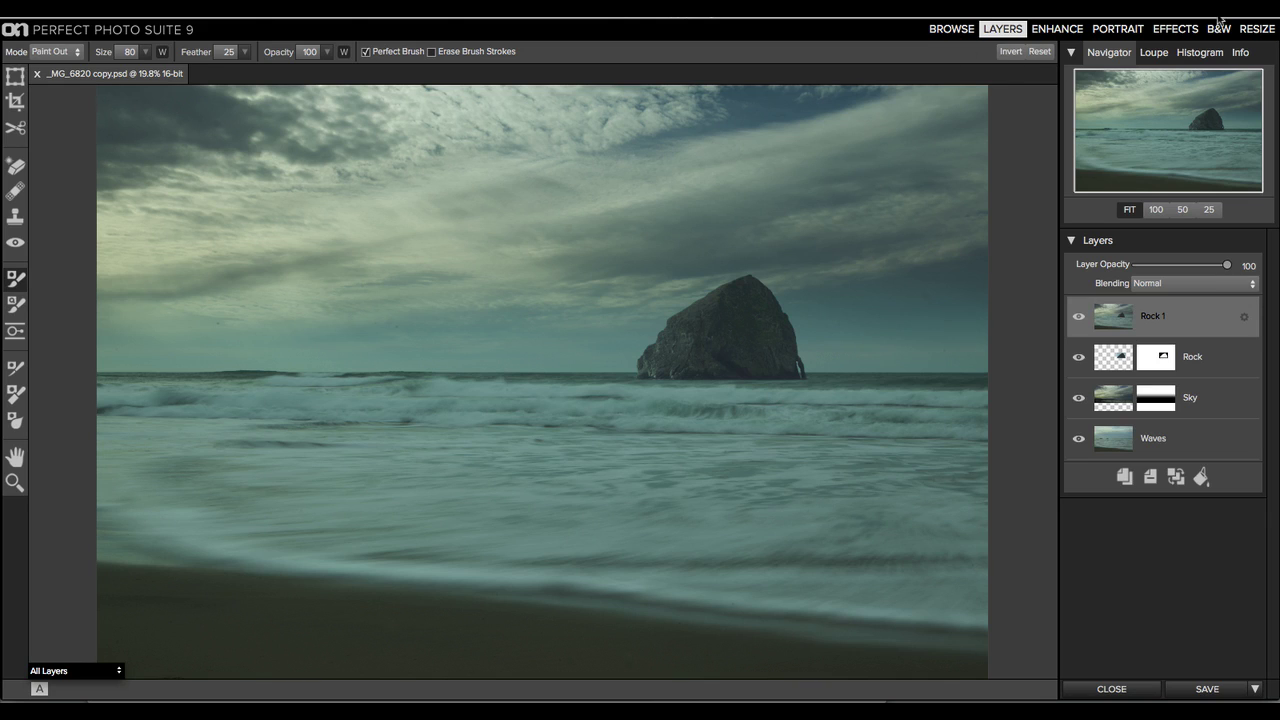
In Enhance, set Whites 48, Blacks 26, Brightness 18 and Detail 28
{"action": "left_click", "coordinate": [1073, 31]}
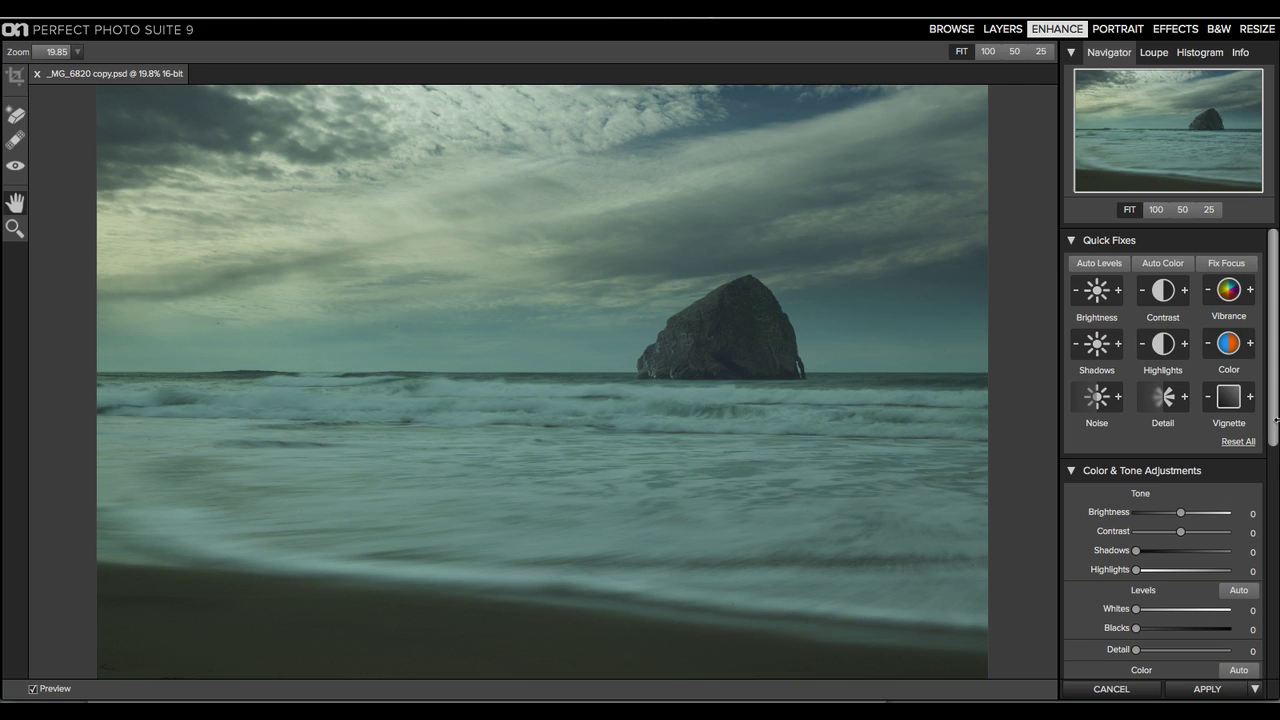
{"action": "scroll", "coordinate": [1240, 490], "scroll_direction": "down", "scroll_amount": 3}
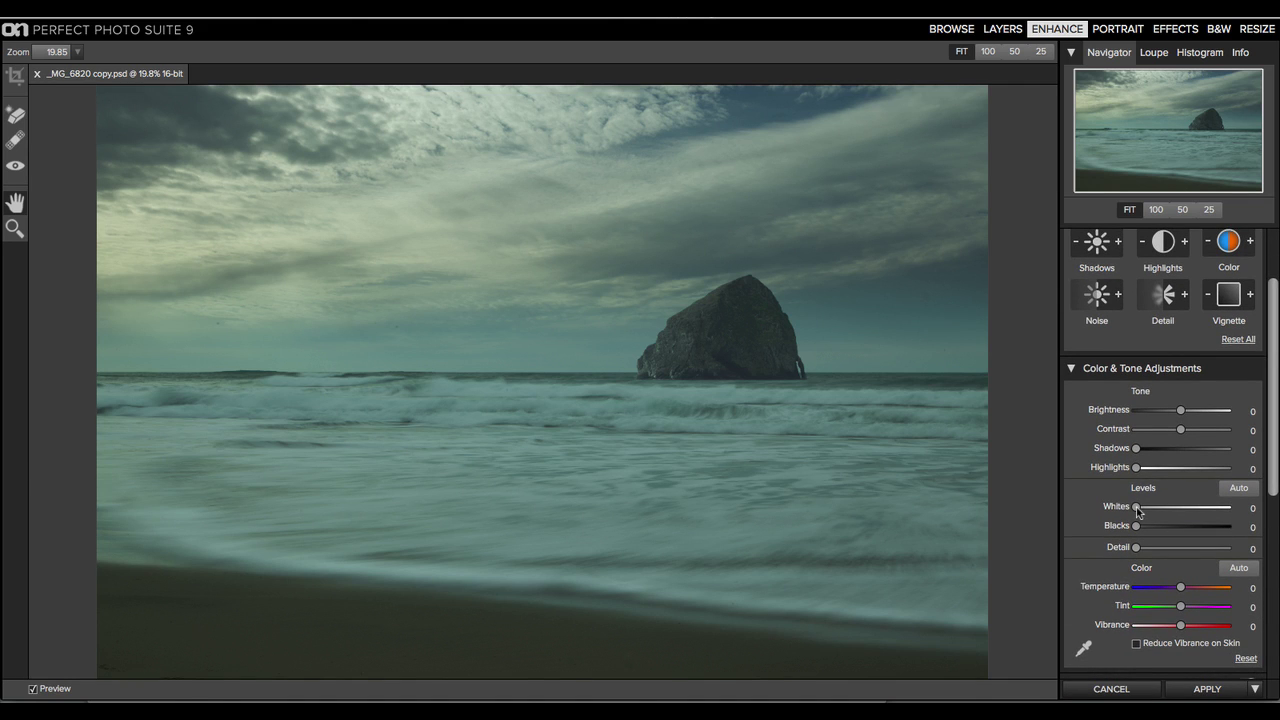
{"action": "left_click_drag", "start_coordinate": [1138, 512], "coordinate": [1187, 507]}
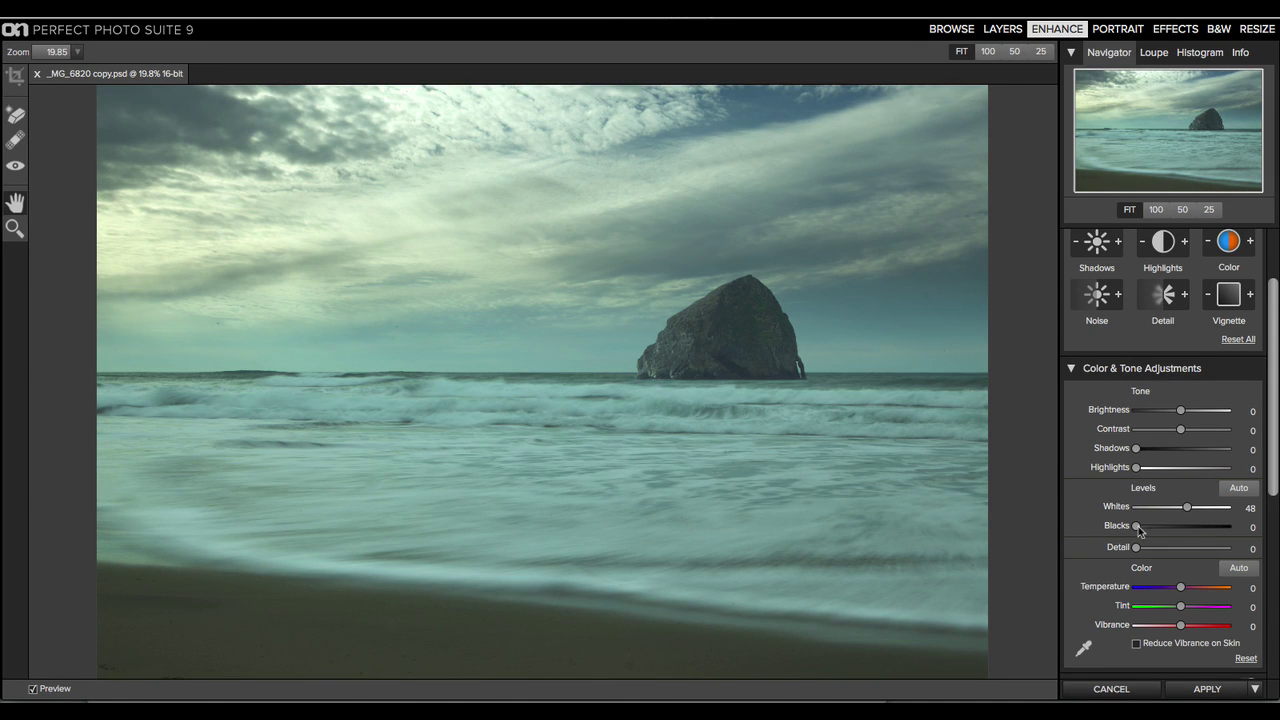
{"action": "left_click_drag", "start_coordinate": [1140, 530], "coordinate": [1172, 527]}
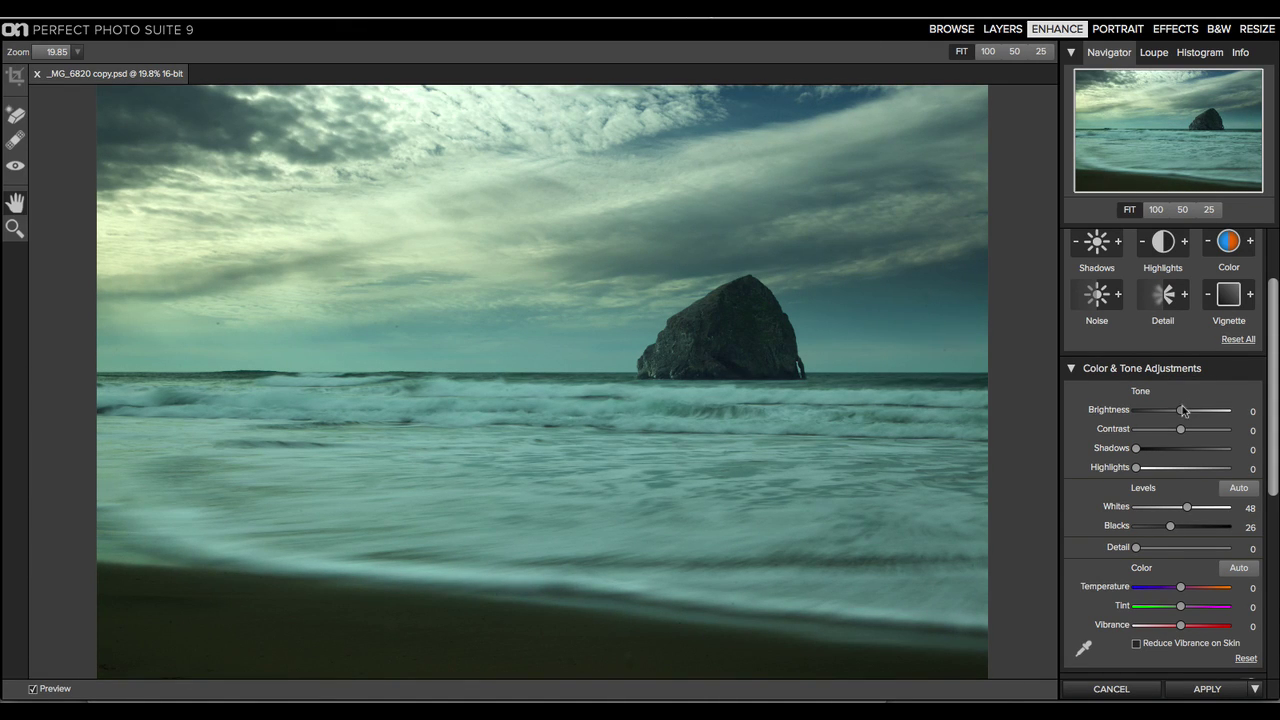
{"action": "left_click_drag", "start_coordinate": [1184, 411], "coordinate": [1200, 411]}
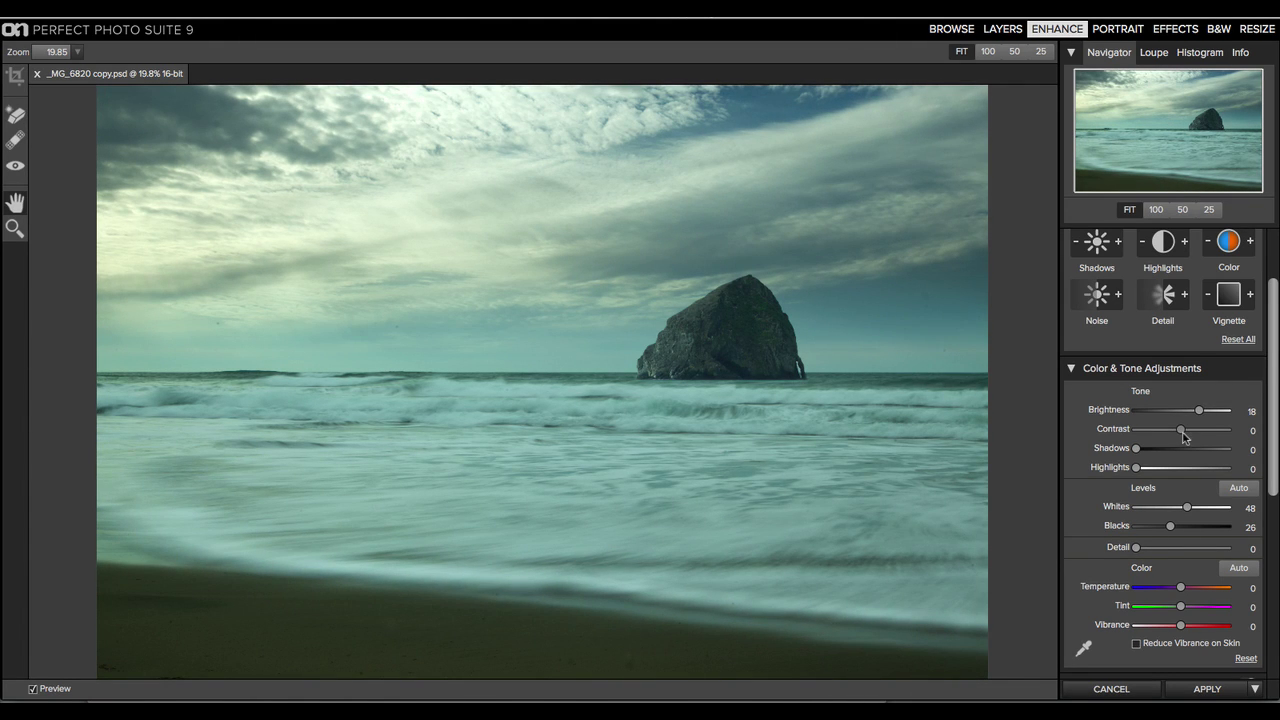
{"action": "left_click_drag", "start_coordinate": [1140, 551], "coordinate": [1160, 547]}
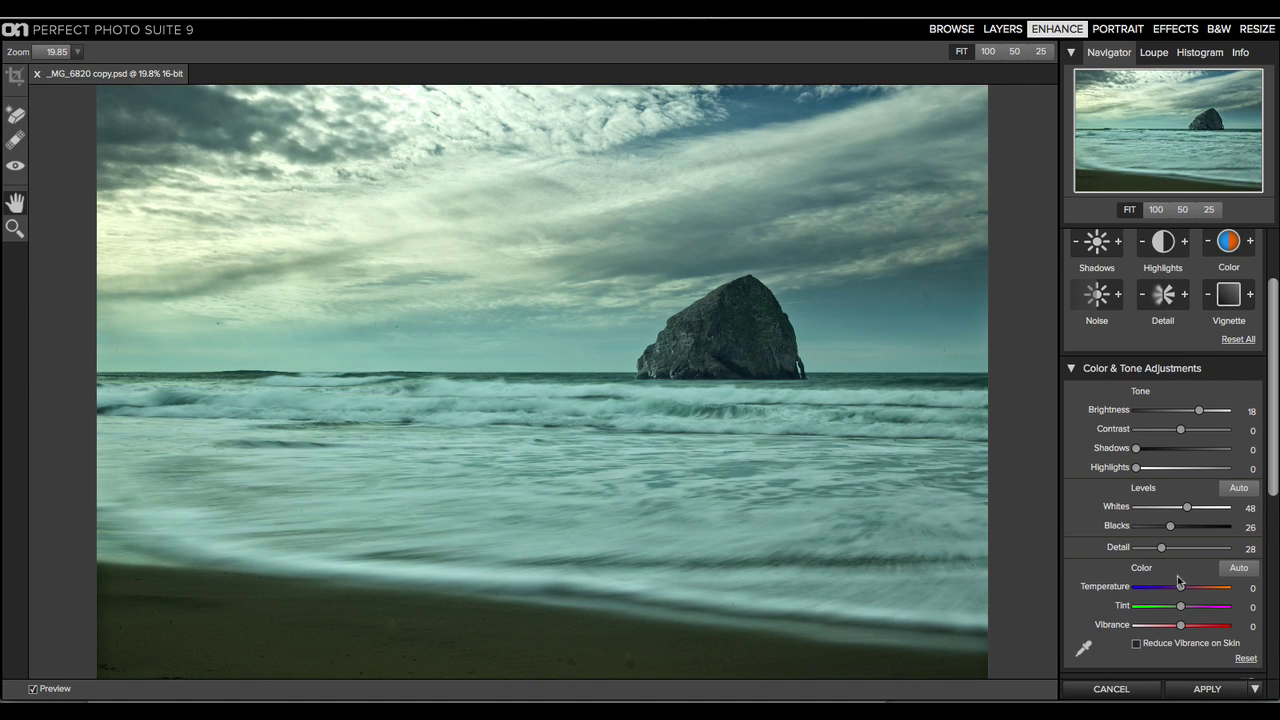
Neutralize the teal cast from the water, then warm to Temperature 26, Tint 19
{"action": "left_click", "coordinate": [1083, 650]}
{"action": "left_click", "coordinate": [489, 510]}
{"action": "left_click_drag", "start_coordinate": [1196, 589], "coordinate": [1197, 612]}
Retouch the sky dust spot and two sand marks, then raise Vibrance to 20
{"action": "left_click", "coordinate": [15, 140]}
{"action": "key", "text": "bracketleft"}
{"action": "key", "text": "bracketleft"}
{"action": "key", "text": "bracketleft"}
{"action": "key", "text": "bracketleft"}
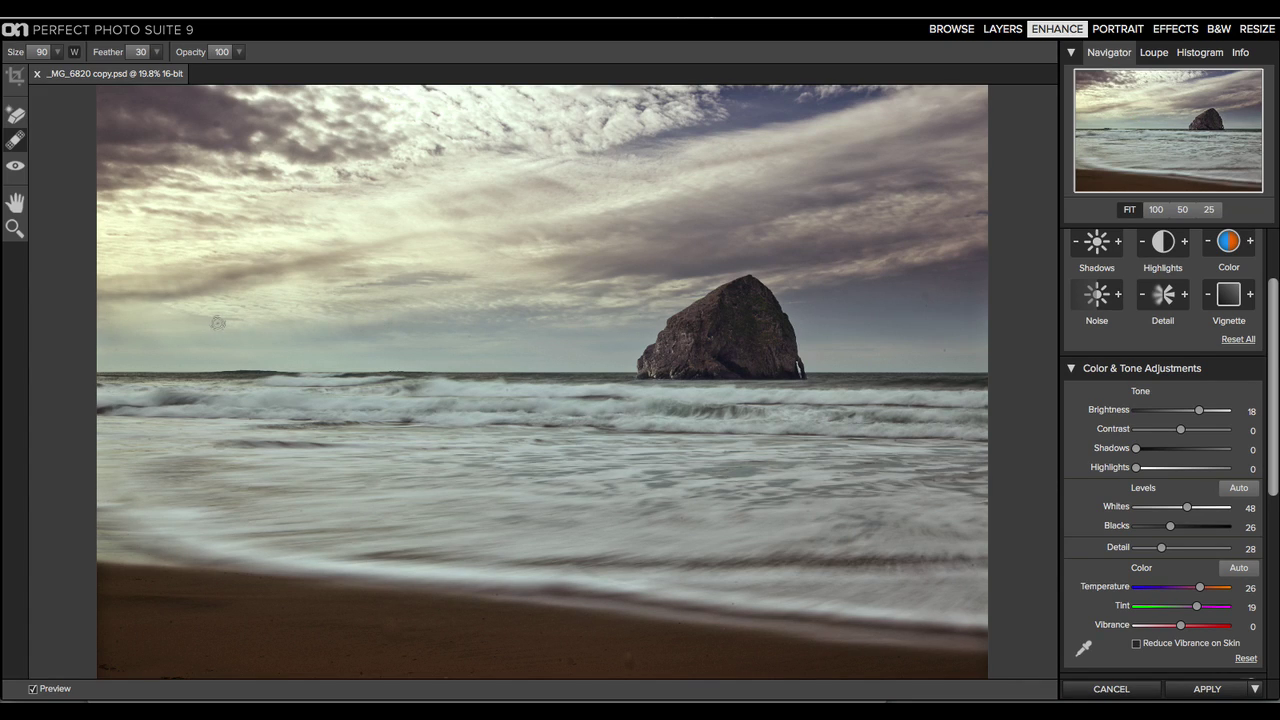
{"action": "left_click", "coordinate": [217, 323]}
{"action": "key", "text": "bracketright"}
{"action": "key", "text": "bracketright"}
{"action": "key", "text": "bracketright"}
{"action": "key", "text": "bracketright"}
{"action": "key", "text": "bracketright"}
{"action": "key", "text": "bracketright"}
{"action": "left_click", "coordinate": [626, 659]}
{"action": "left_click", "coordinate": [569, 661]}
{"action": "left_click_drag", "start_coordinate": [1184, 627], "coordinate": [1203, 627]}
Compare the before and after views, then apply the Enhance adjustments to Rock 1
{"action": "left_click", "coordinate": [33, 689]}
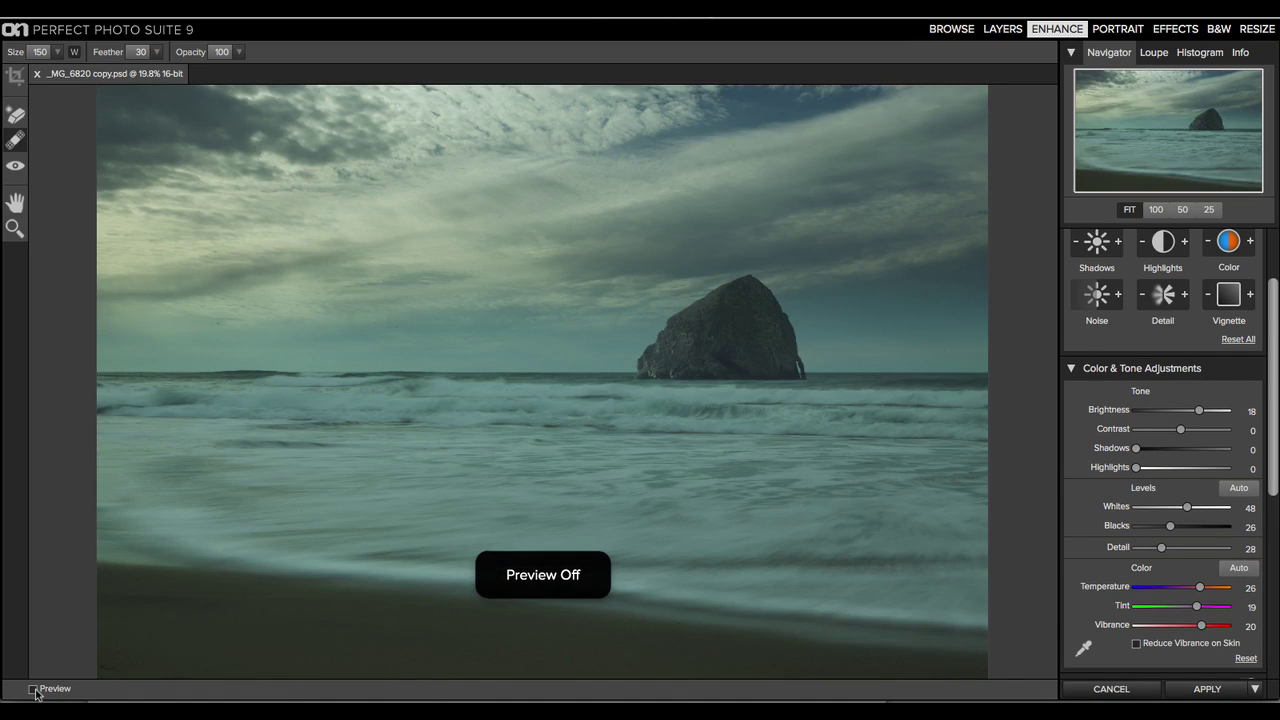
{"action": "left_click", "coordinate": [33, 689]}
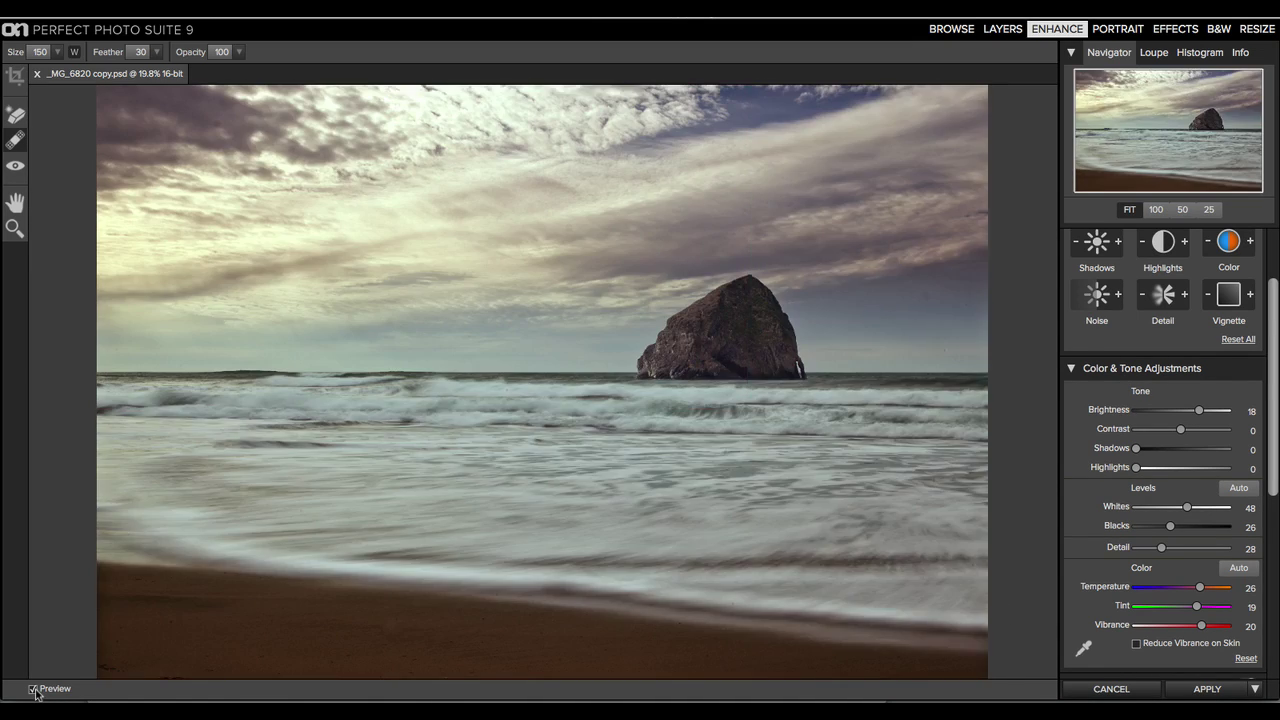
{"action": "left_click", "coordinate": [1210, 690]}
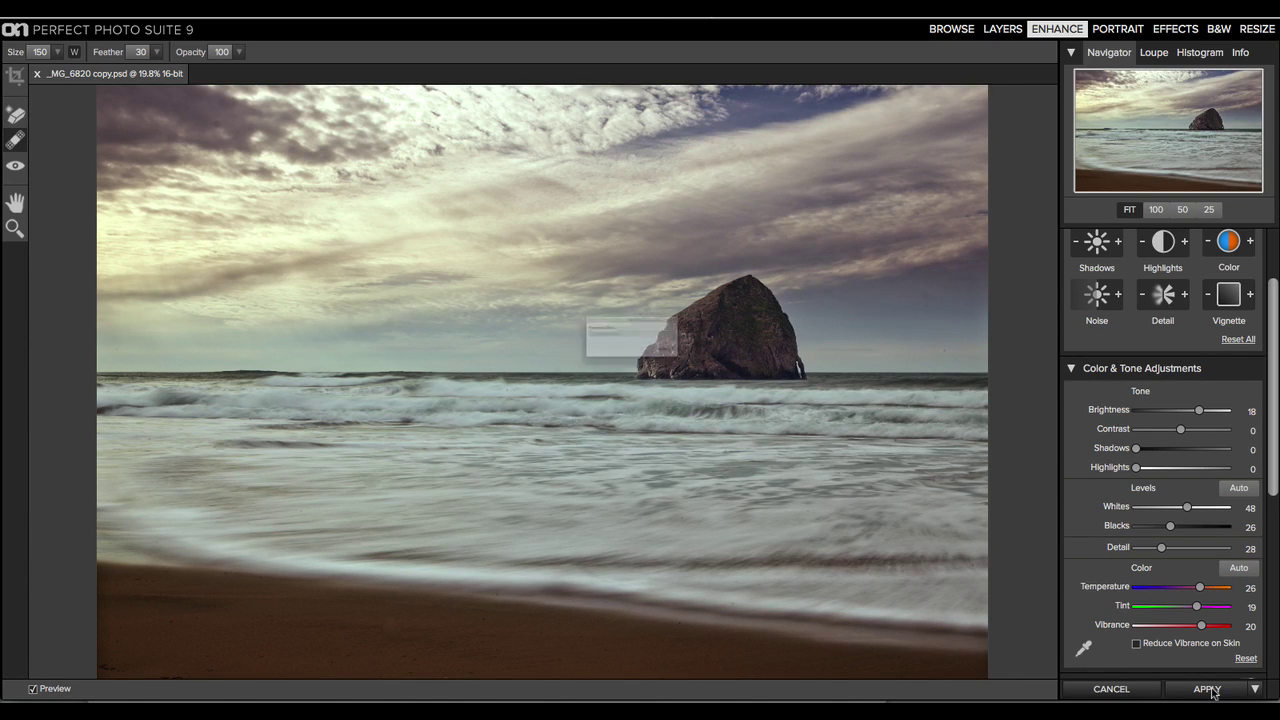